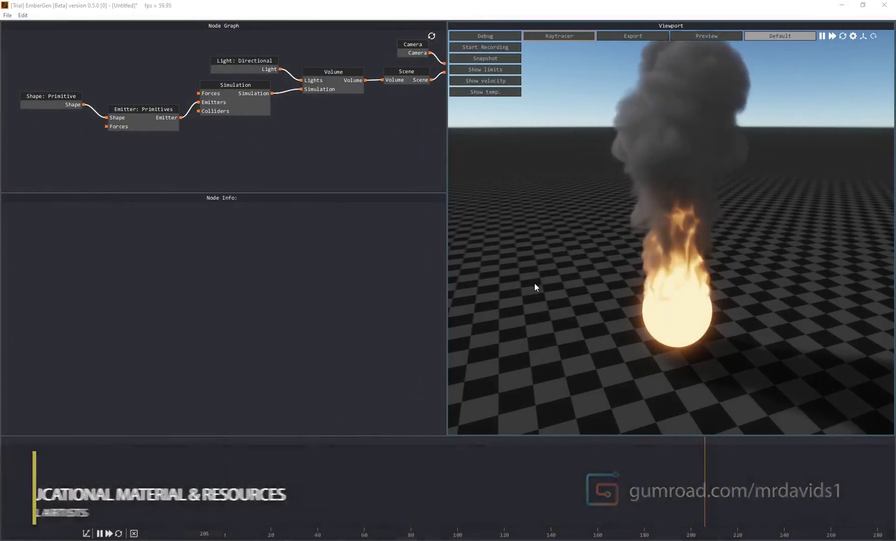
# Examine the burning sphere and its smoke column from several angles, pausing and resuming the simulation
pyautogui.moveTo(565, 201); pyautogui.dragTo(559, 194)
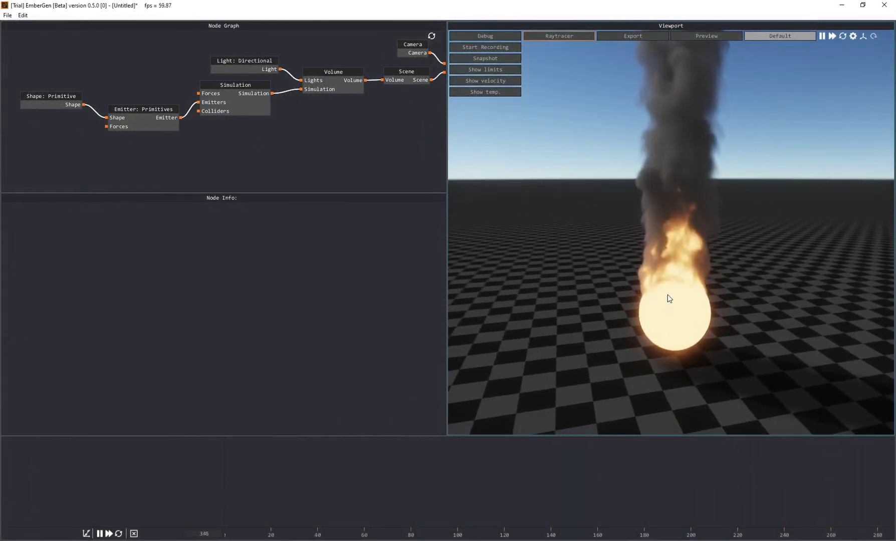
pyautogui.scroll(2, 680, 291)
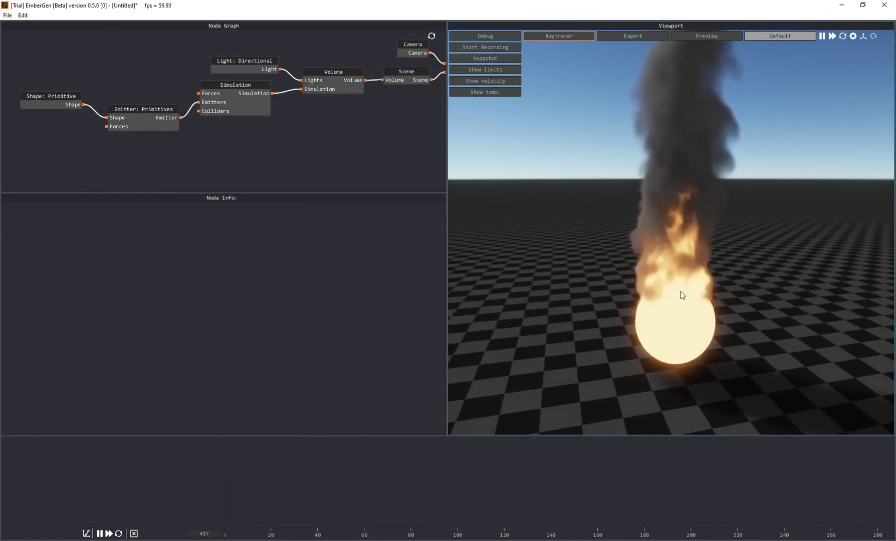
pyautogui.press('space')
pyautogui.moveTo(667, 261); pyautogui.dragTo(702, 281)
pyautogui.scroll(-4, 689, 262)
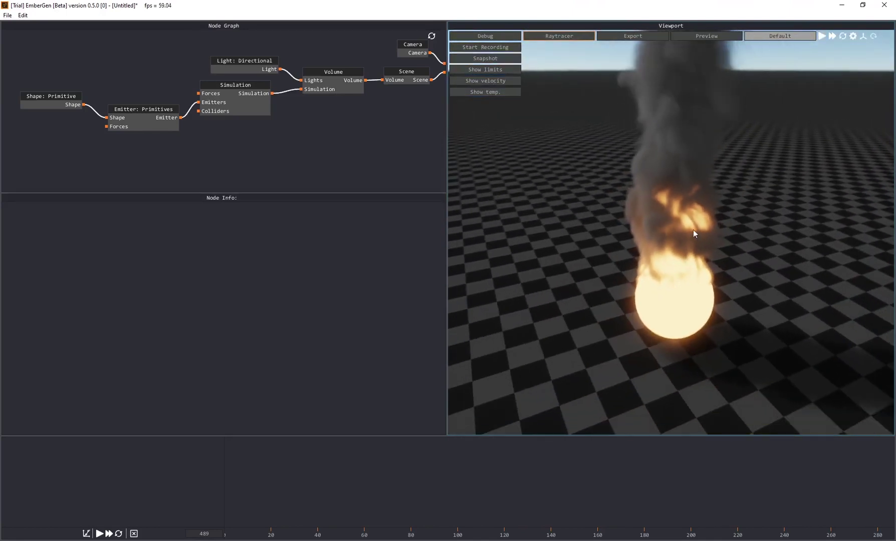
pyautogui.moveTo(679, 219); pyautogui.dragTo(675, 241)
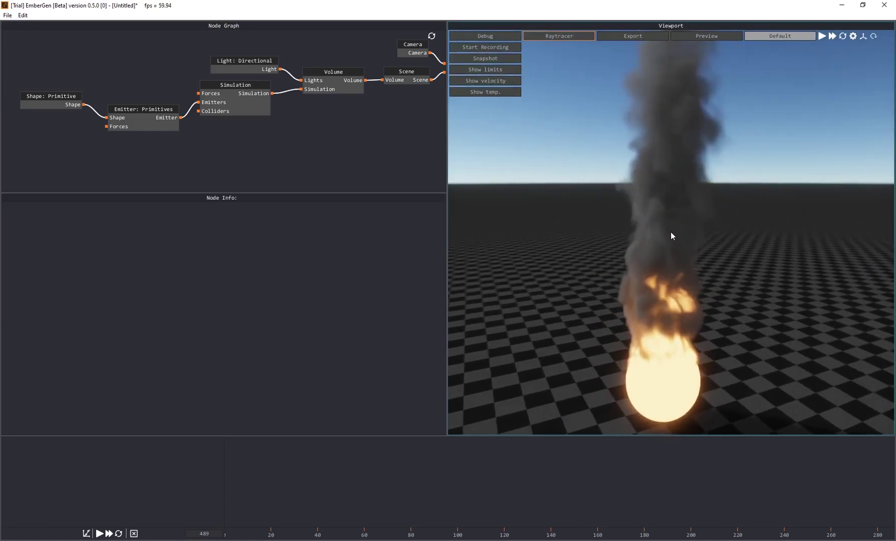
pyautogui.moveTo(665, 260); pyautogui.dragTo(639, 209)
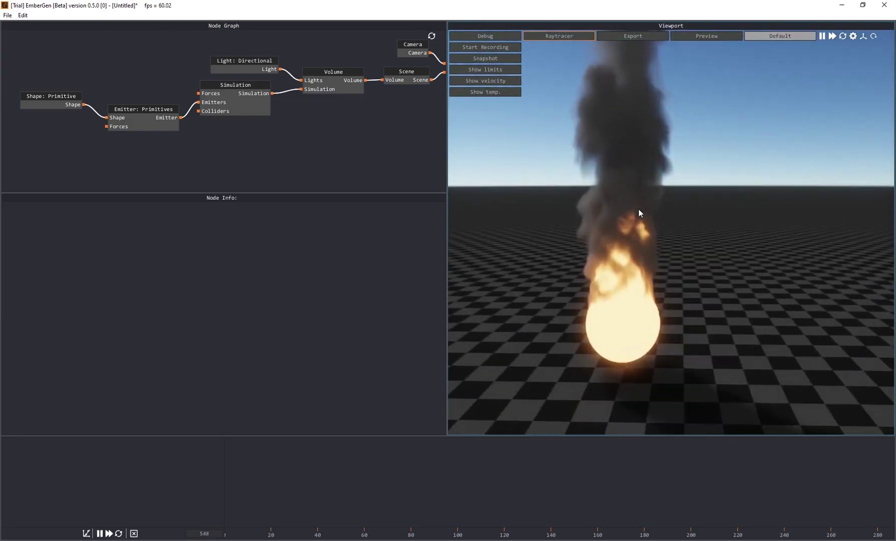
pyautogui.moveTo(610, 235); pyautogui.dragTo(644, 234)
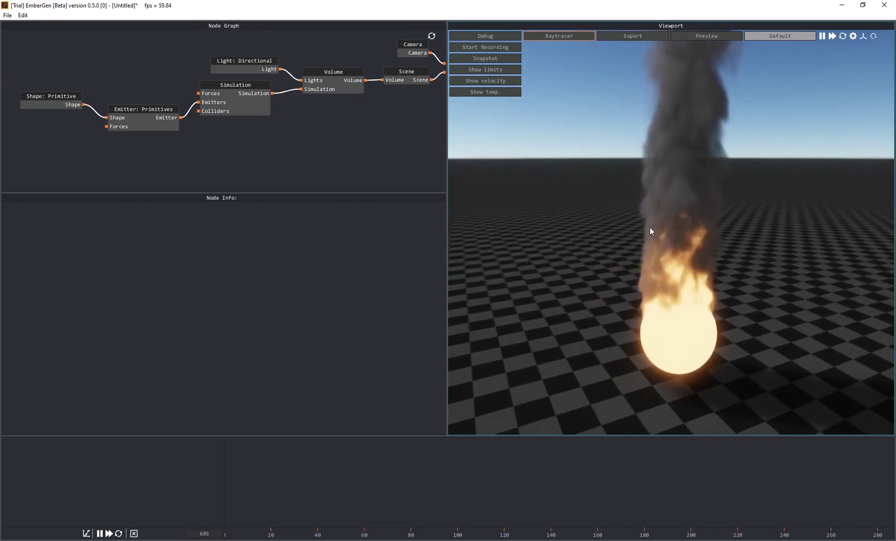
pyautogui.scroll(2, 702, 283)
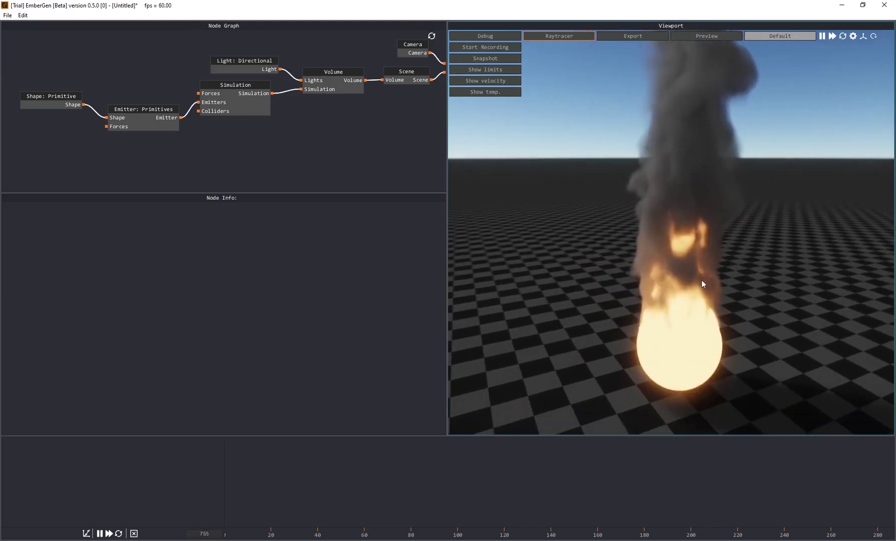
# Raise the primitives emitter's additional pressure rate to about 59.6 %/s and inspect the fire from different angles, pausing and resuming playback
pyautogui.click(139, 120)
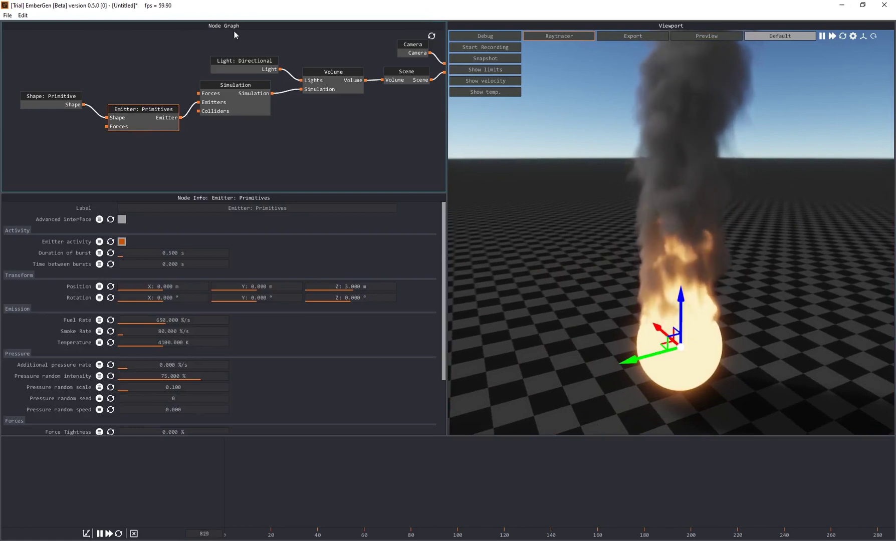
pyautogui.moveTo(124, 365); pyautogui.dragTo(135, 366)
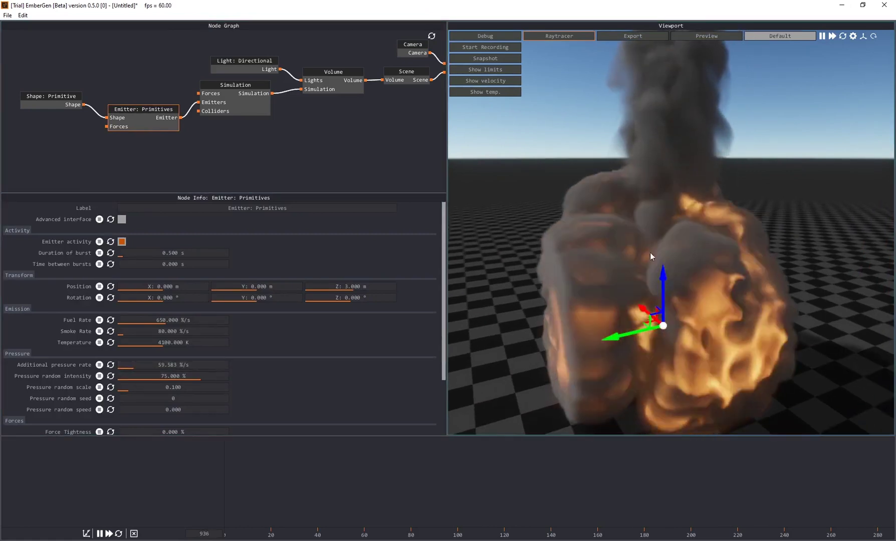
pyautogui.moveTo(607, 228); pyautogui.dragTo(679, 234)
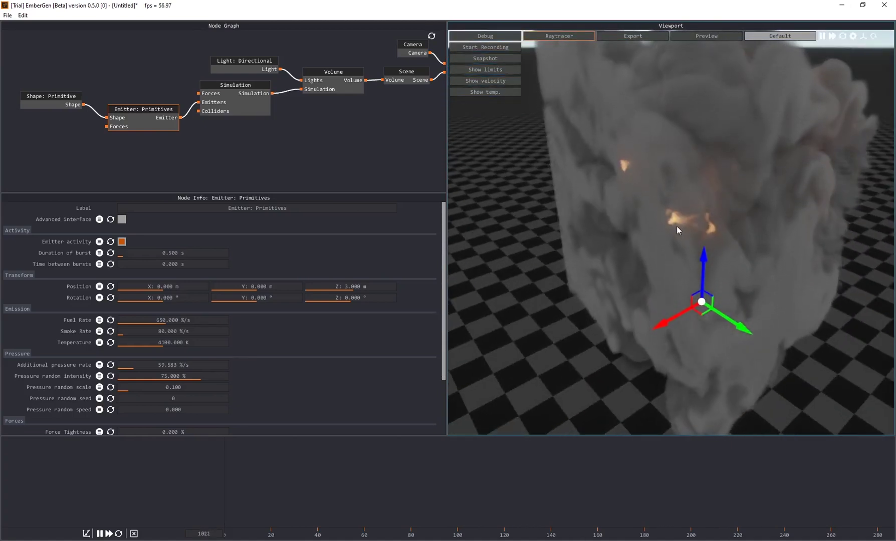
pyautogui.moveTo(698, 217); pyautogui.dragTo(677, 204)
pyautogui.press('space')
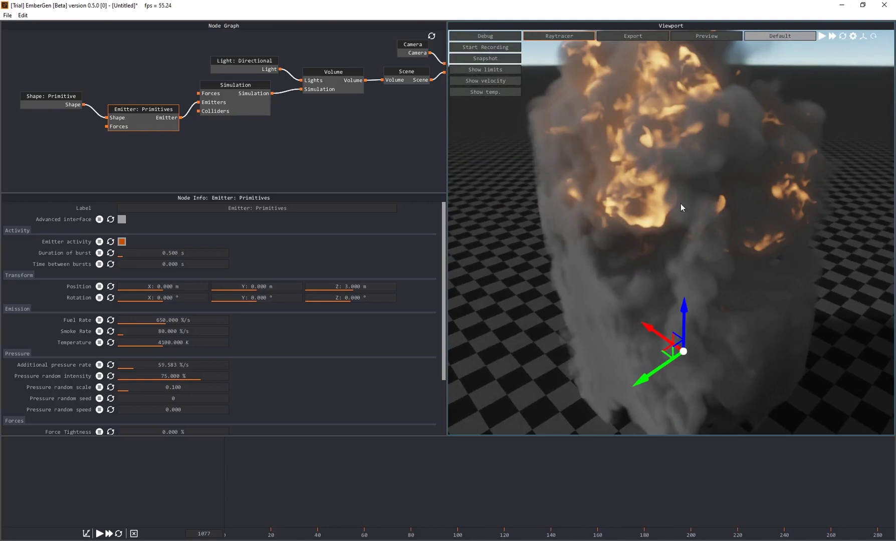
pyautogui.press('space')
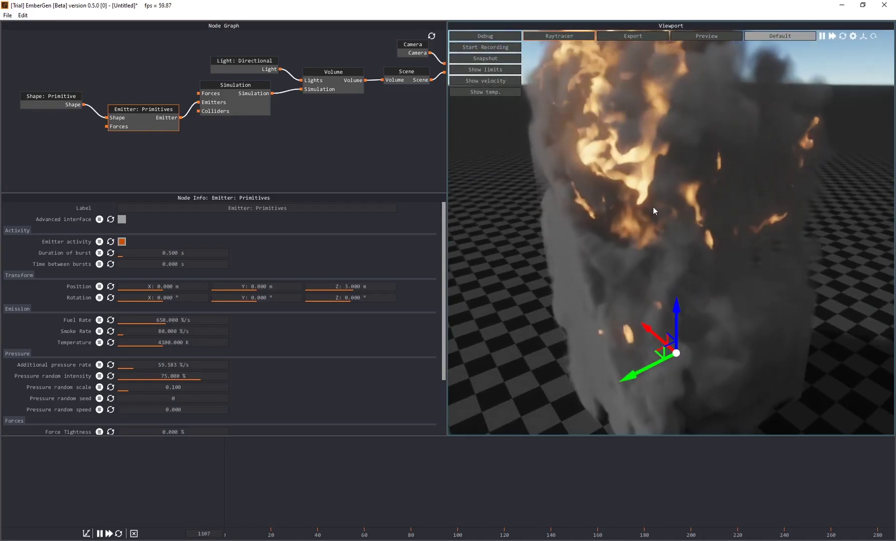
pyautogui.moveTo(651, 227); pyautogui.dragTo(681, 234)
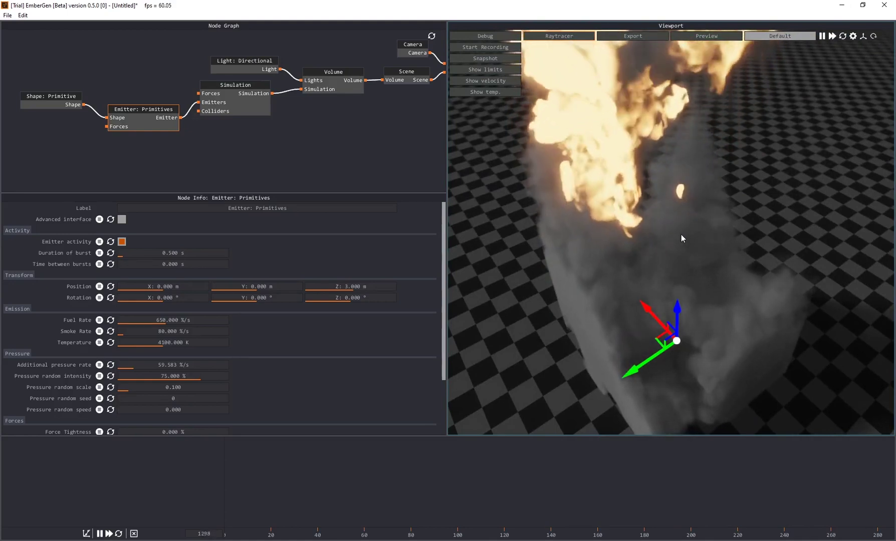
pyautogui.moveTo(663, 258); pyautogui.dragTo(648, 193)
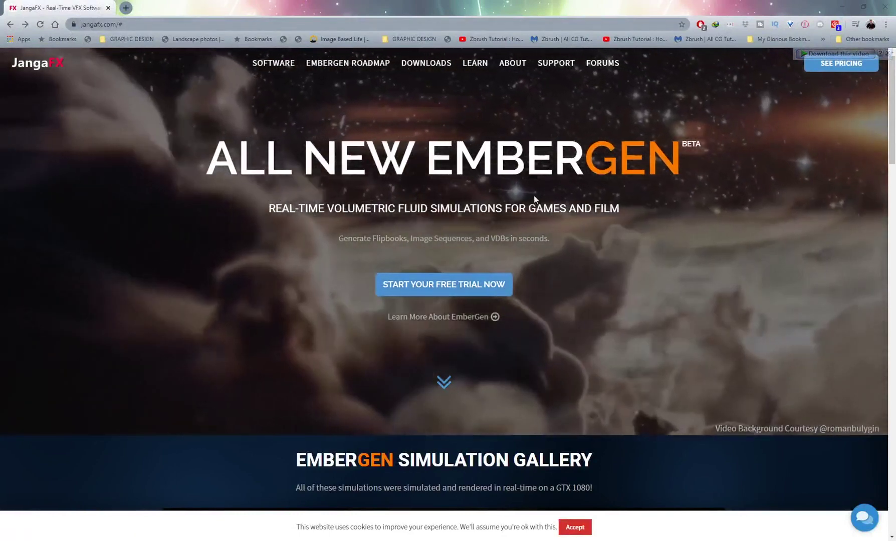
# Start the free EmberGen trial from the JangaFX website
pyautogui.click(428, 292)
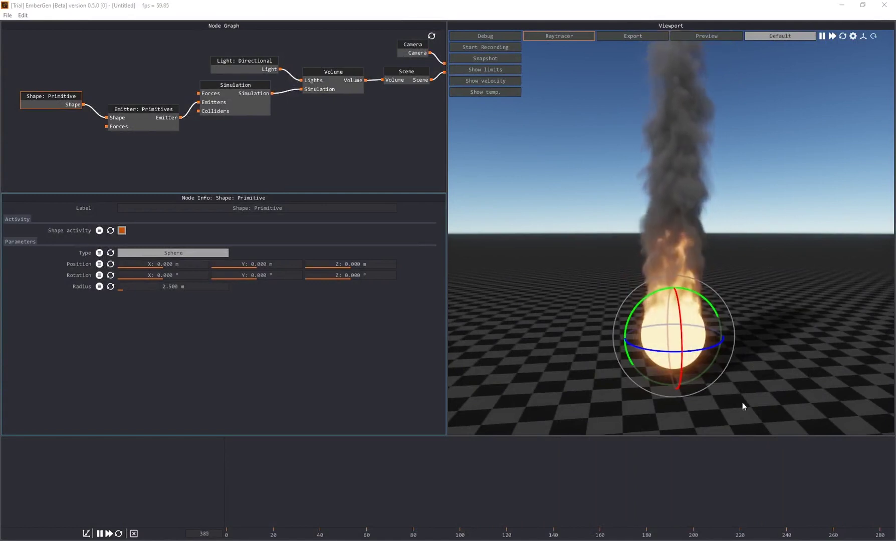
# Examine the whole node graph and view the parameters of the primitives emitter and simulation nodes
pyautogui.scroll(-2, 295, 146)
pyautogui.scroll(2, 293, 149)
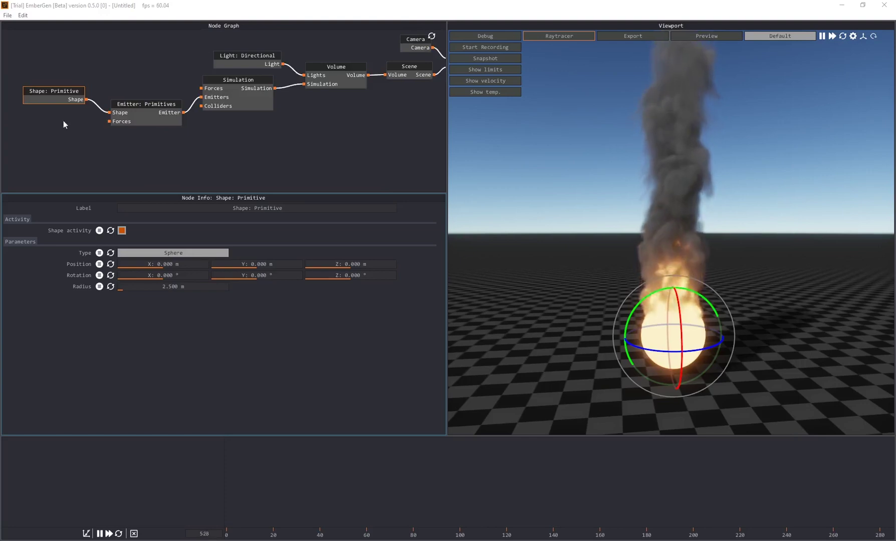
pyautogui.scroll(-3, 293, 141)
pyautogui.scroll(1, 262, 140)
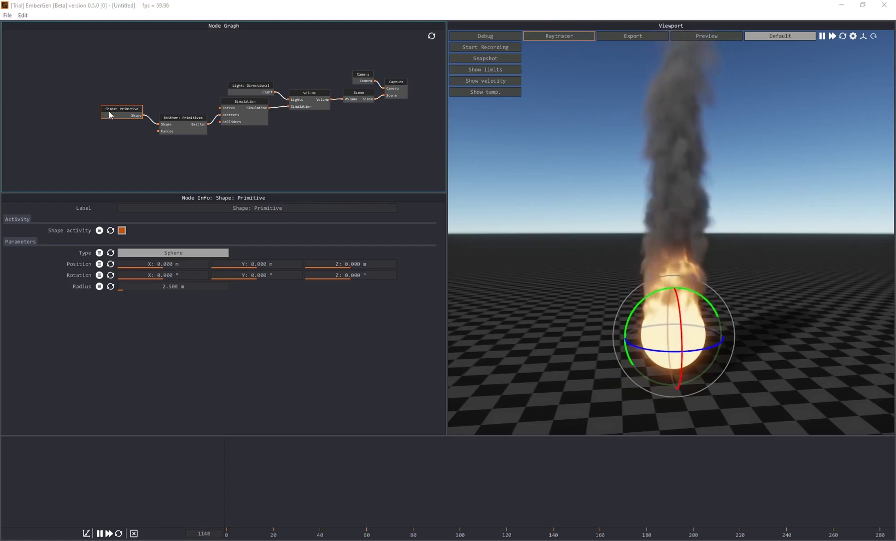
pyautogui.scroll(3, 169, 138)
pyautogui.click(183, 118)
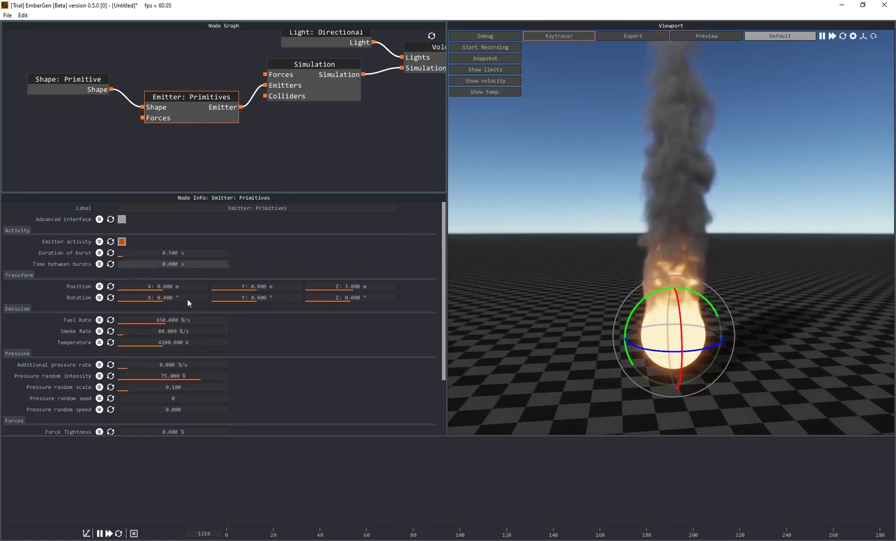
pyautogui.click(321, 99)
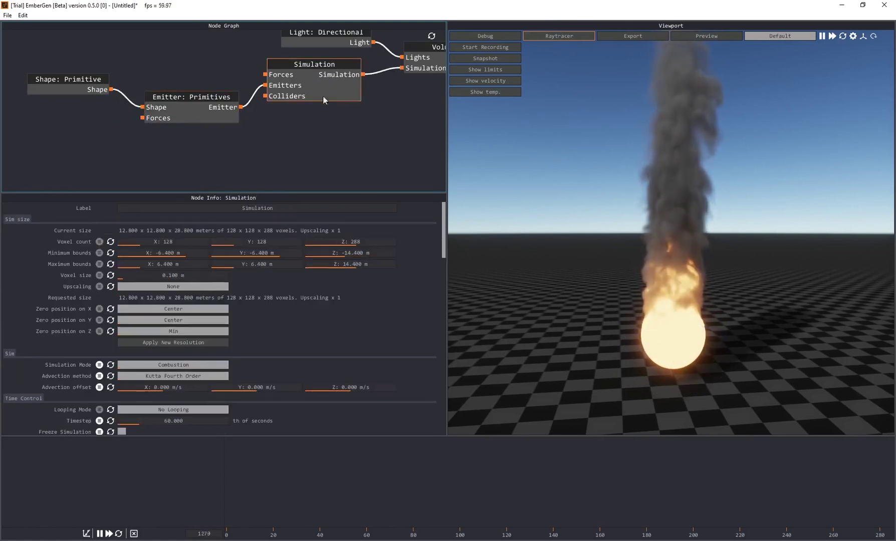
# Raise the primitives emitter's additional pressure rate to about 45.8 %/s and inspect the resulting fire and smoke
pyautogui.click(199, 117)
pyautogui.scroll(-1, 254, 323)
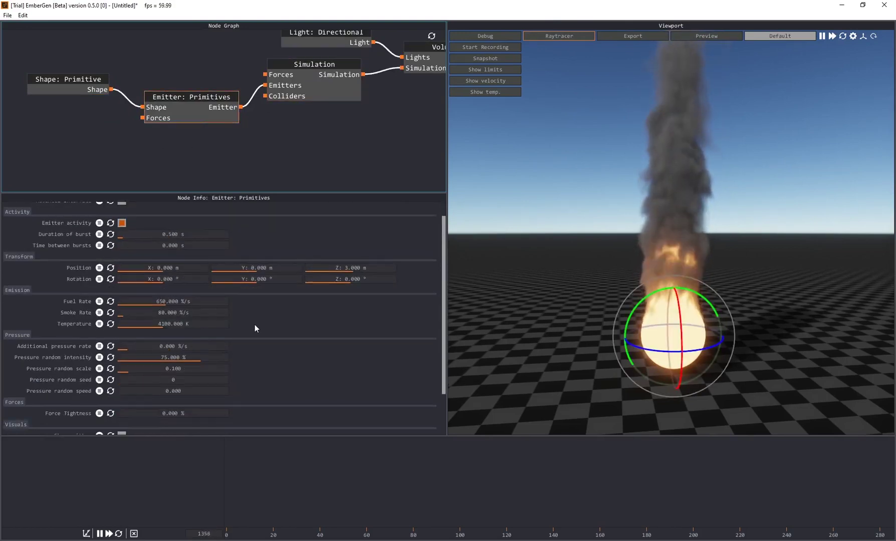
pyautogui.scroll(-3, 274, 322)
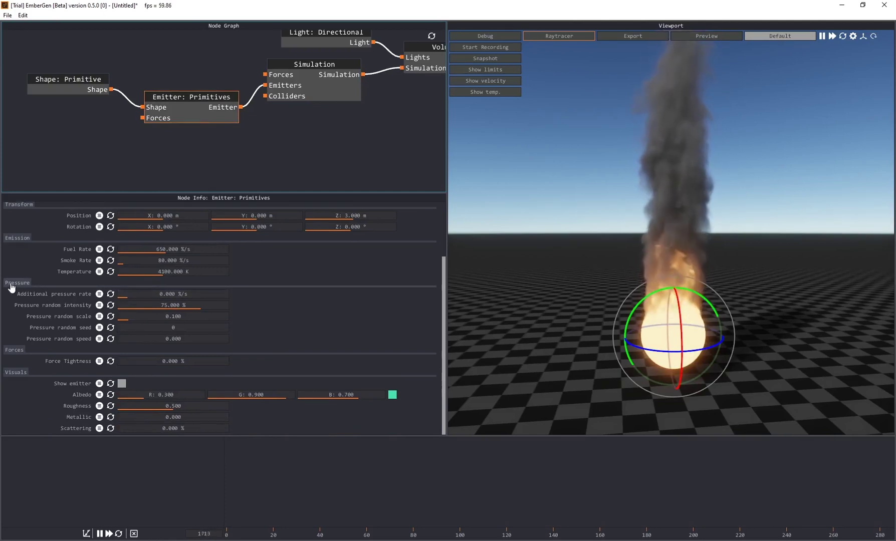
pyautogui.moveTo(131, 294); pyautogui.dragTo(137, 294)
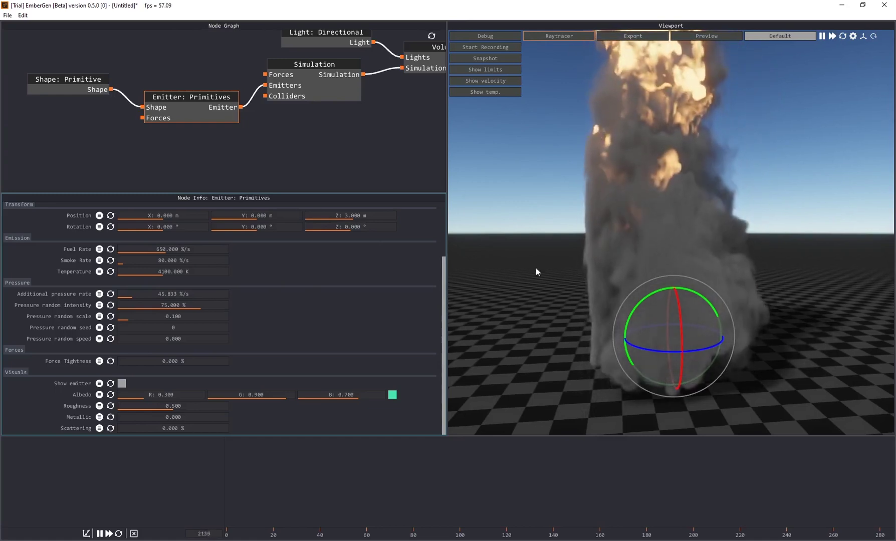
pyautogui.moveTo(681, 170); pyautogui.dragTo(652, 228)
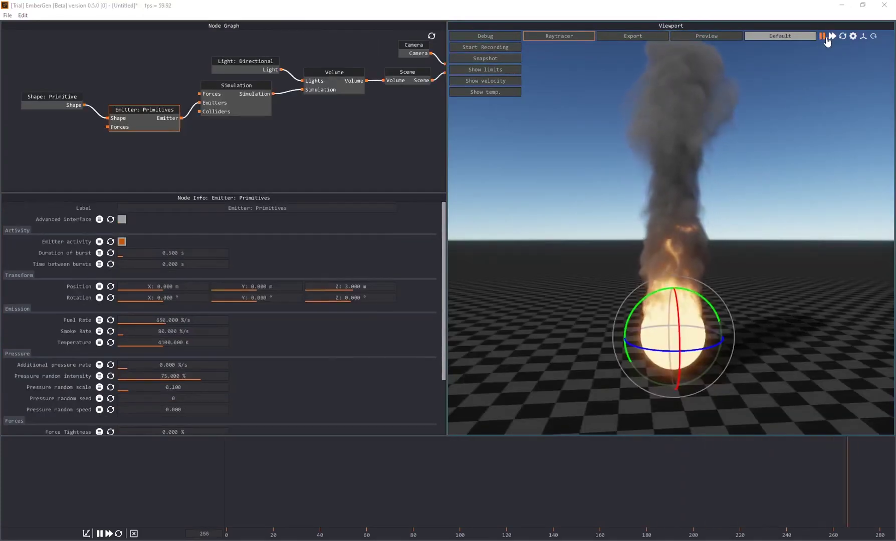
# Pause and resume the simulation playback, and restart it from the beginning
pyautogui.click(823, 40)
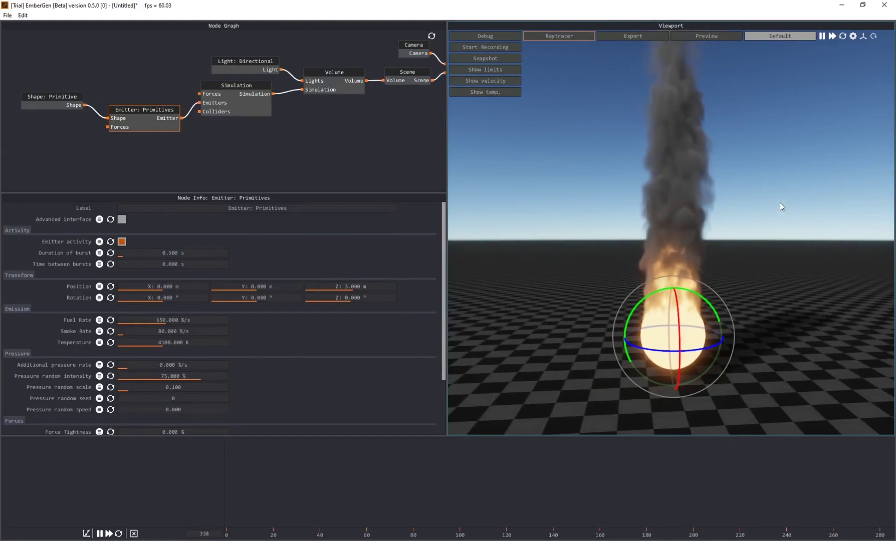
pyautogui.press('space')
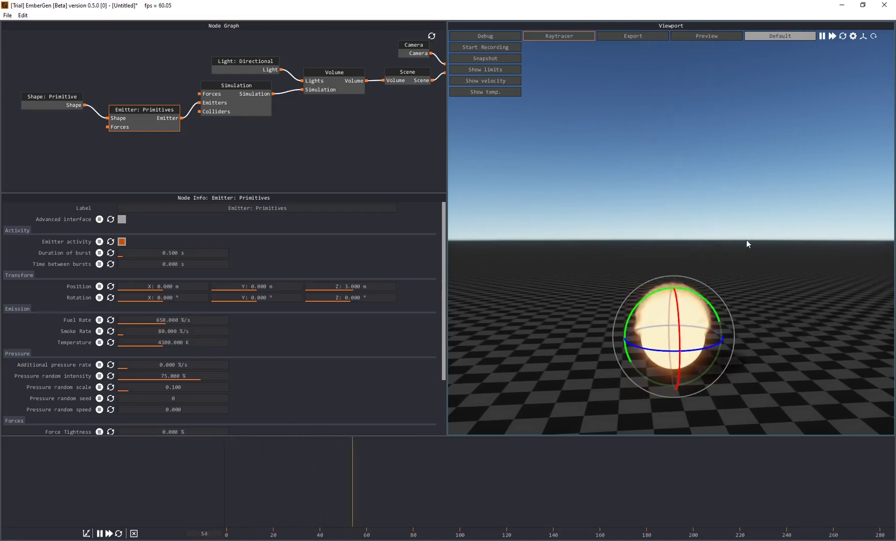
pyautogui.click(842, 40)
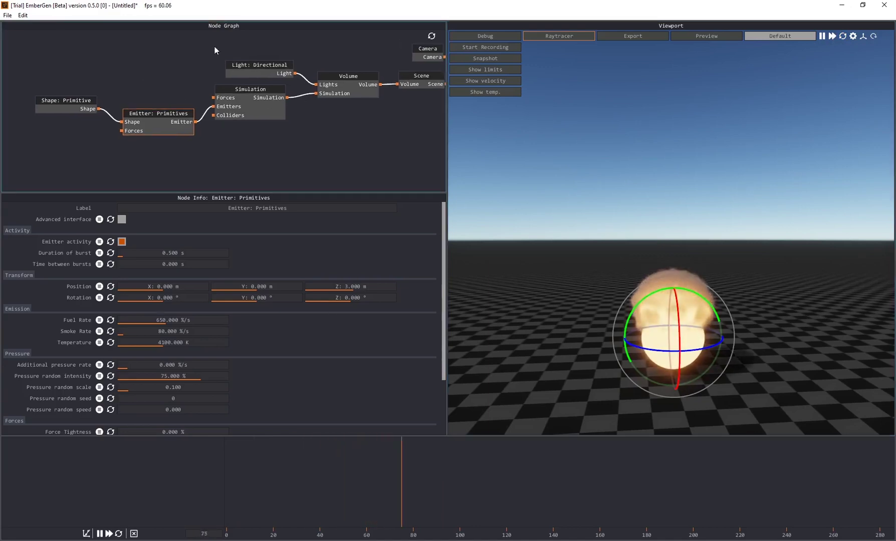
# Rotate the sphere shape primitive about 5.6° around its Y axis with the rotation gizmo
pyautogui.click(51, 109)
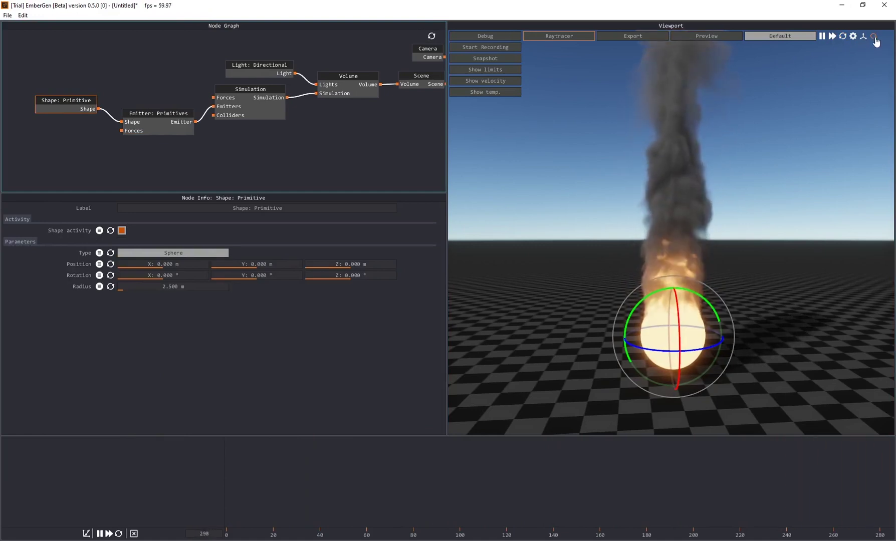
pyautogui.moveTo(660, 292); pyautogui.dragTo(645, 302, button='right')
pyautogui.moveTo(645, 302); pyautogui.dragTo(640, 305)
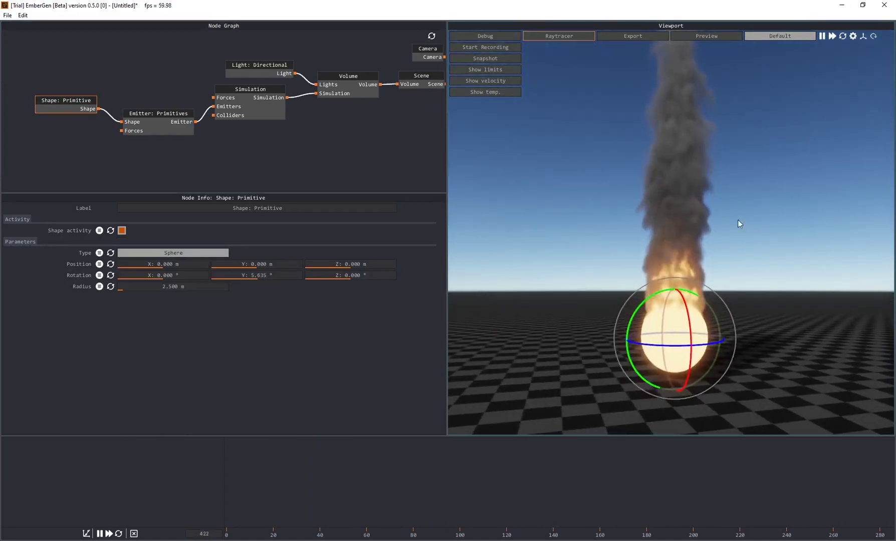
# Switch to the move gizmo and try moving the sphere shape along its X axis
pyautogui.click(863, 39)
pyautogui.moveTo(633, 344); pyautogui.dragTo(606, 346)
pyautogui.moveTo(638, 235); pyautogui.dragTo(674, 321)
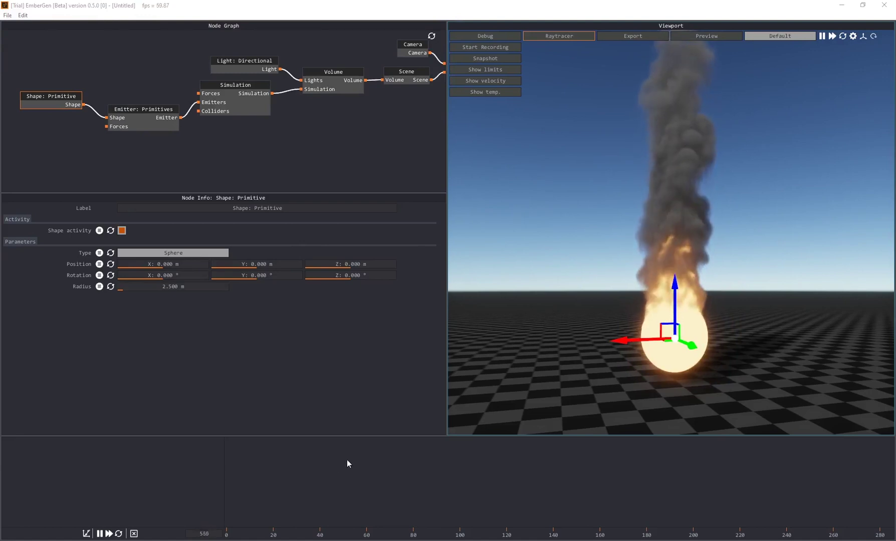
# Raise the primitives emitter's Z position to about 9.09 m and enable keyframe animation for its position
pyautogui.click(131, 110)
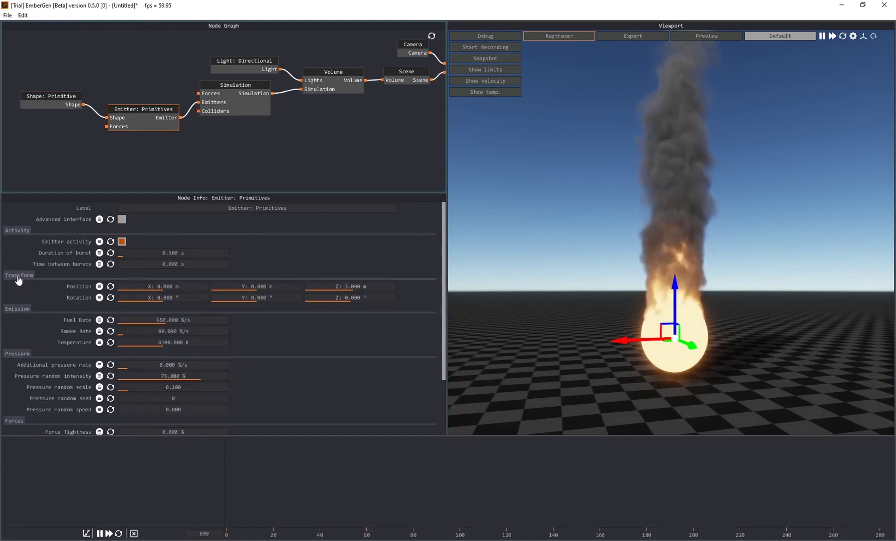
pyautogui.moveTo(340, 290)
pyautogui.mouseDown()
pyautogui.moveTo(359, 289)
pyautogui.moveTo(353, 285)
pyautogui.mouseUp()
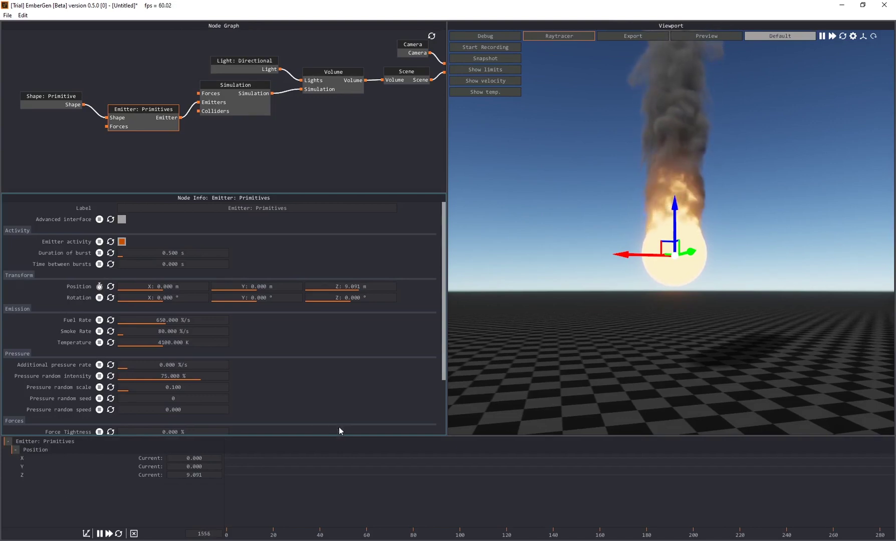
# Keyframe the emitter's Z position with value 0 at the timeline's start and 15 near frame 118
pyautogui.click(229, 474)
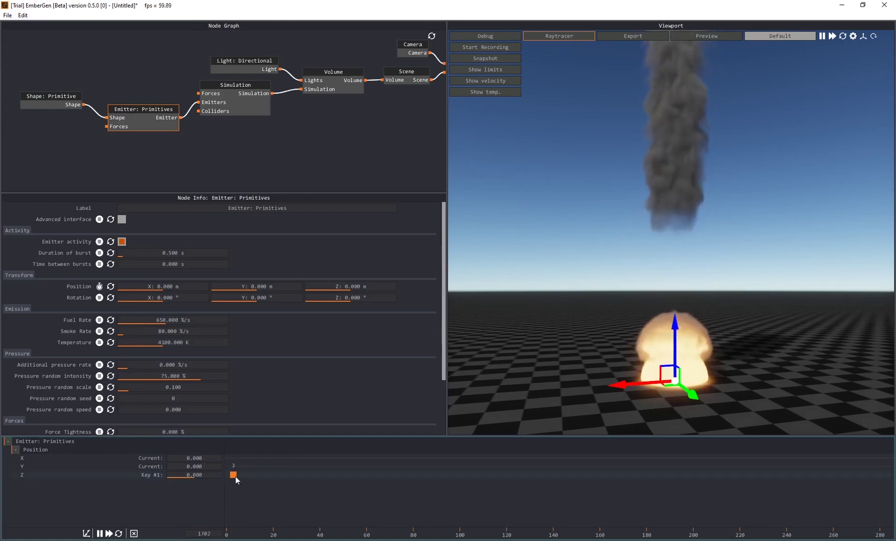
pyautogui.moveTo(240, 476); pyautogui.dragTo(228, 478)
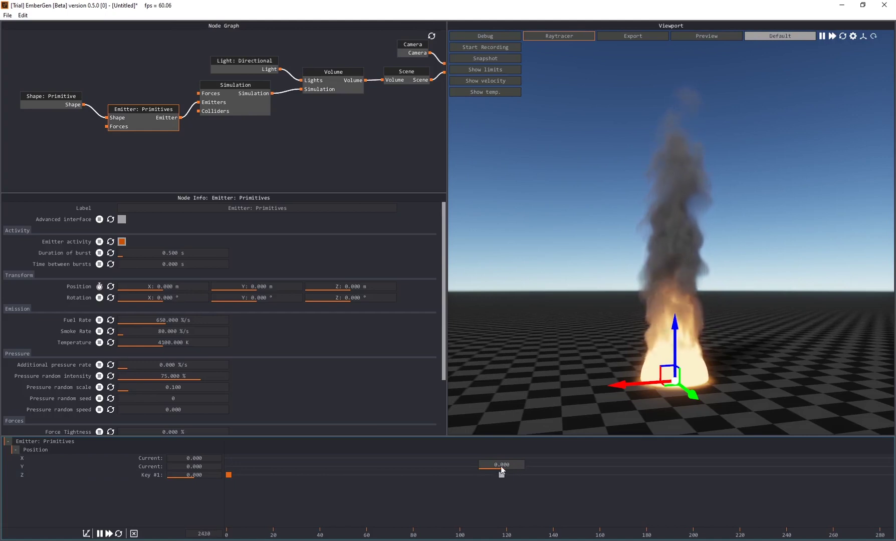
pyautogui.moveTo(500, 467); pyautogui.dragTo(508, 465)
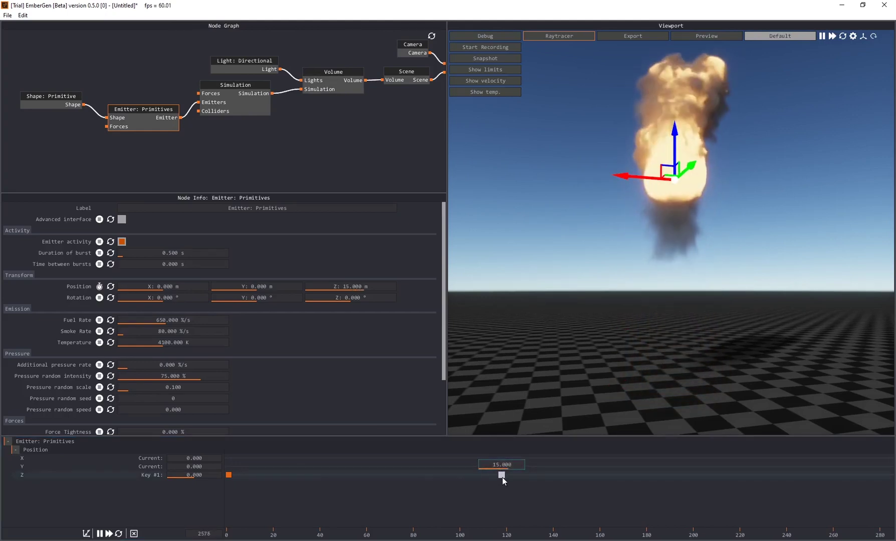
pyautogui.click(229, 476)
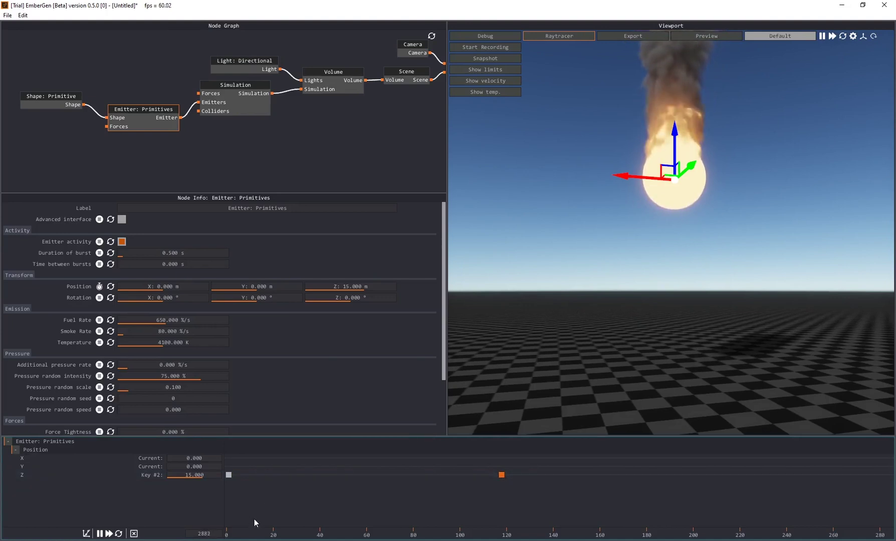
# Restart the simulation and show the emitter's Z position animation in the timeline curve editor
pyautogui.press('r')
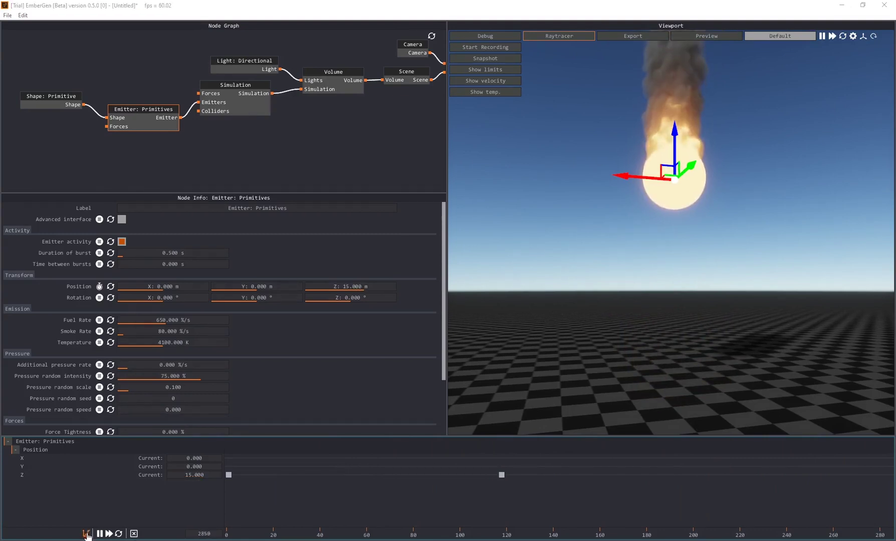
pyautogui.click(86, 533)
pyautogui.scroll(-1, 249, 359)
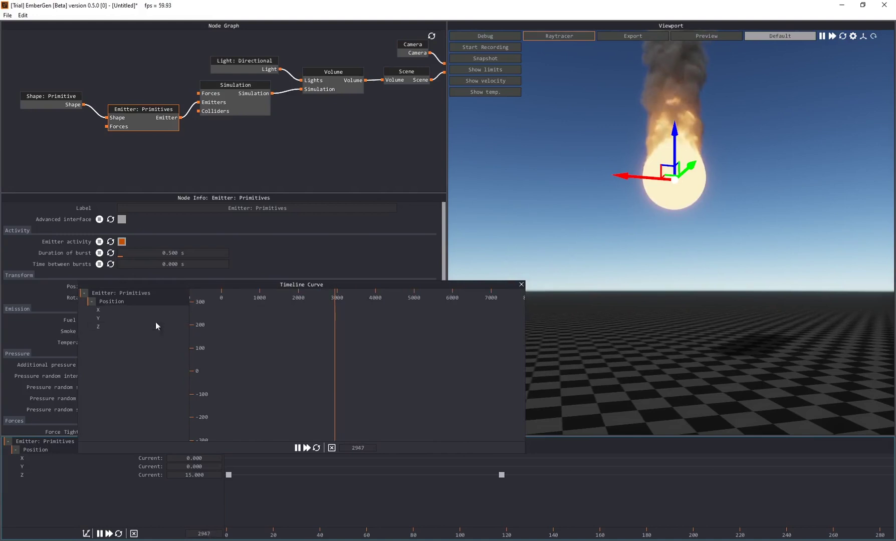
pyautogui.click(99, 326)
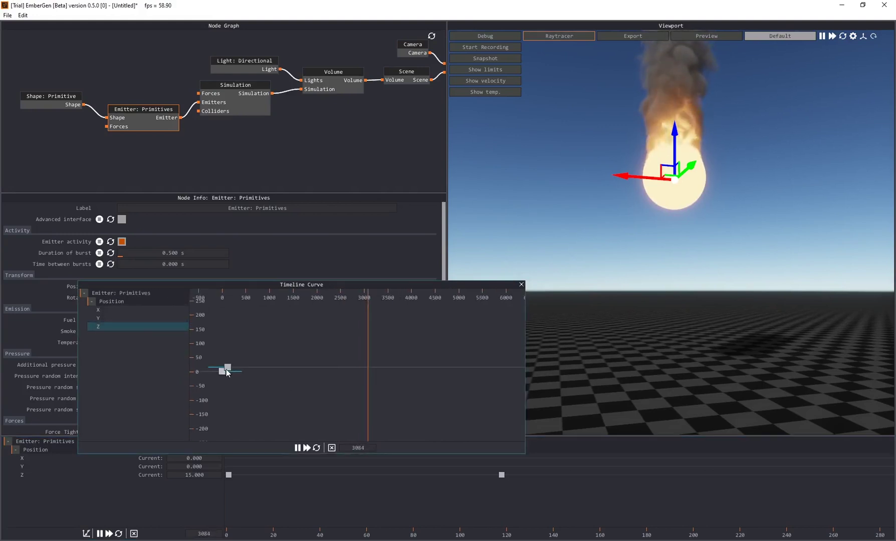
pyautogui.scroll(3, 232, 363)
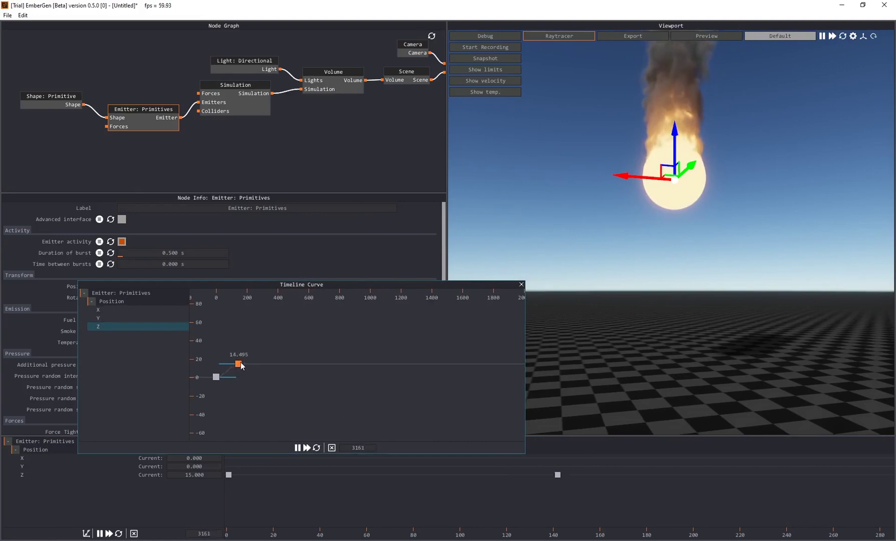
# Move the second keyframe of the Z position curve to about frame 232 with value 14.495, and close the curve editor
pyautogui.moveTo(240, 365); pyautogui.dragTo(254, 366)
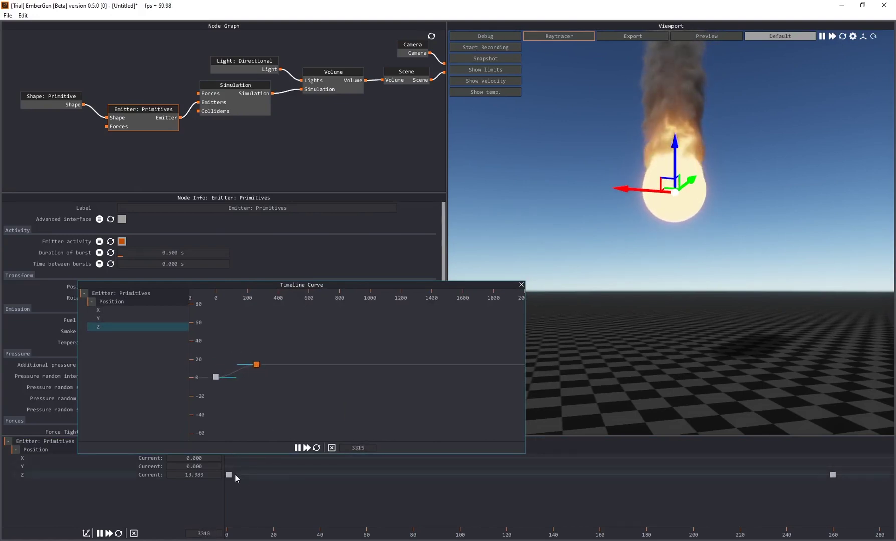
pyautogui.moveTo(258, 367); pyautogui.dragTo(254, 366)
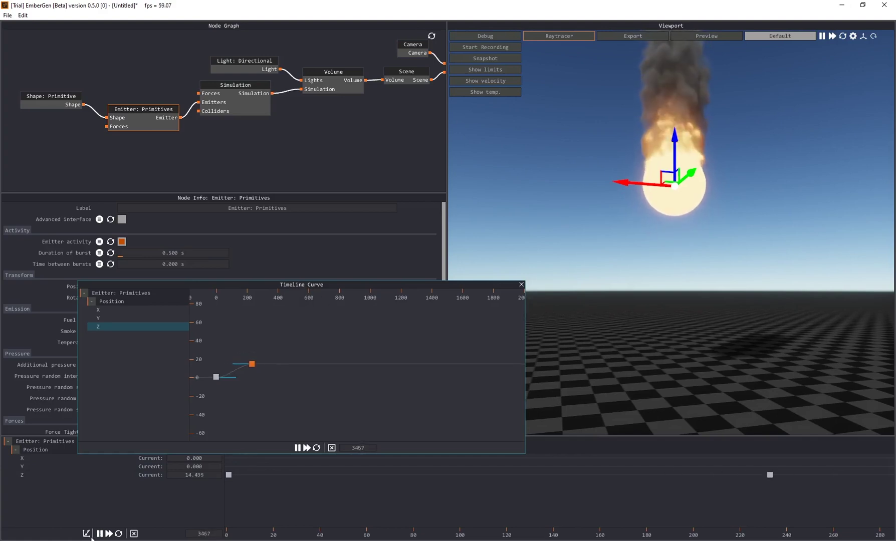
pyautogui.click(521, 285)
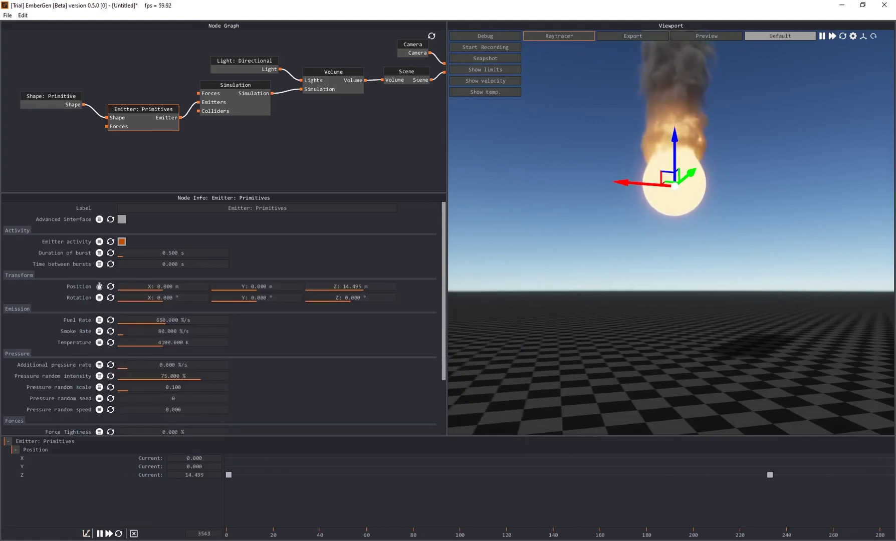
# Delete the emitter's second Z position keyframe from the timeline and undo the last change
pyautogui.click(772, 475)
pyautogui.press('Delete')
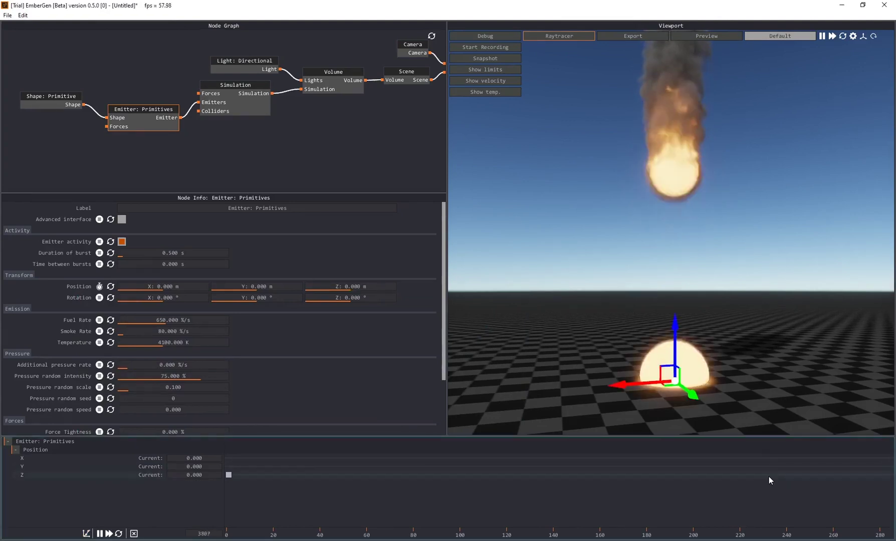
pyautogui.hotkey('ctrl', 'z')
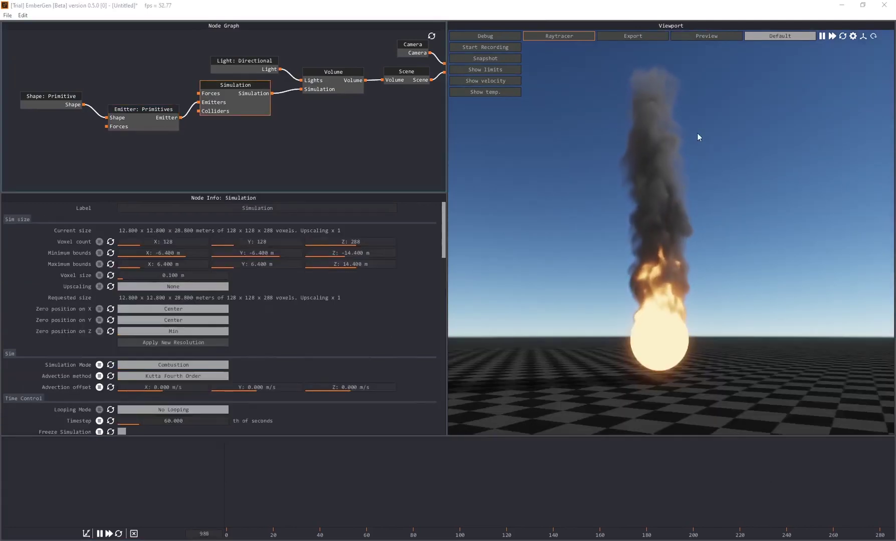
# Examine the fire from different angles, the node graph, and the Simulation node's time control, combustion and decay settings
pyautogui.moveTo(583, 265); pyautogui.dragTo(586, 271)
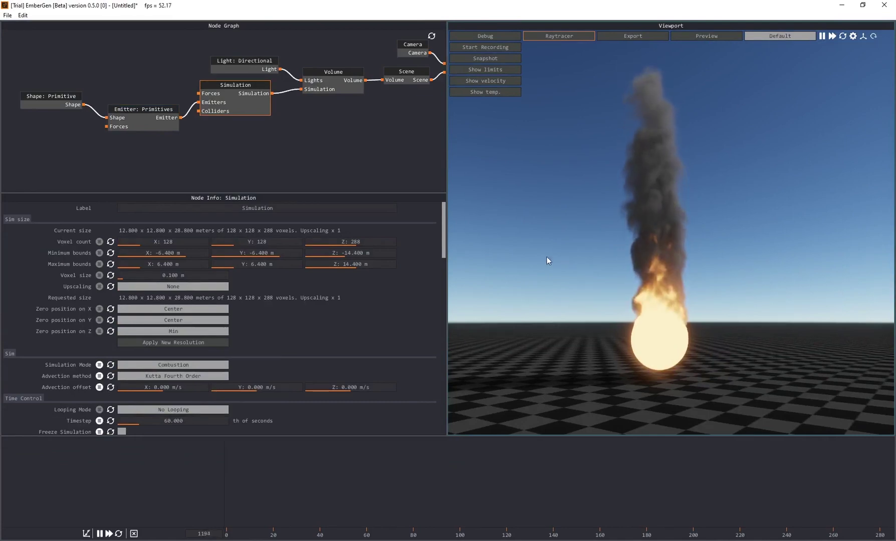
pyautogui.moveTo(564, 247)
pyautogui.mouseDown()
pyautogui.moveTo(610, 251)
pyautogui.moveTo(564, 242)
pyautogui.mouseUp()
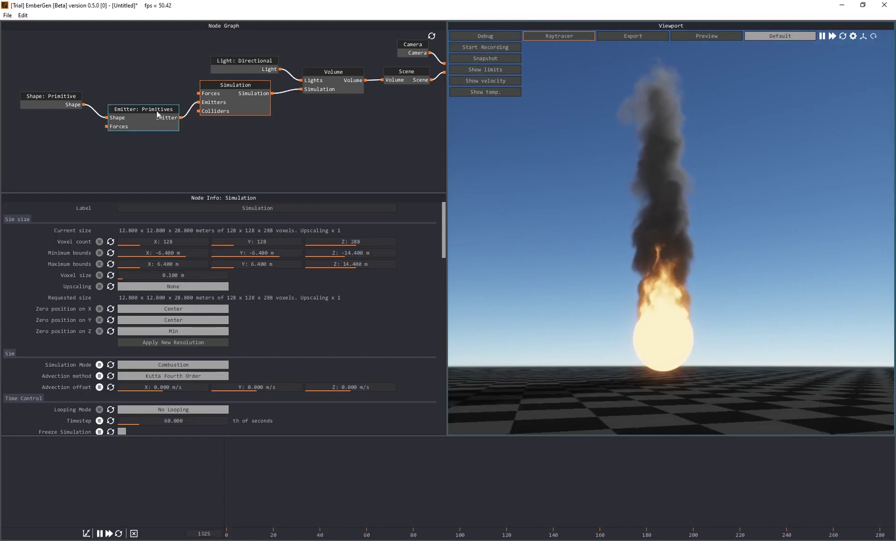
pyautogui.moveTo(280, 117); pyautogui.dragTo(266, 116, button='middle')
pyautogui.scroll(-2, 265, 116)
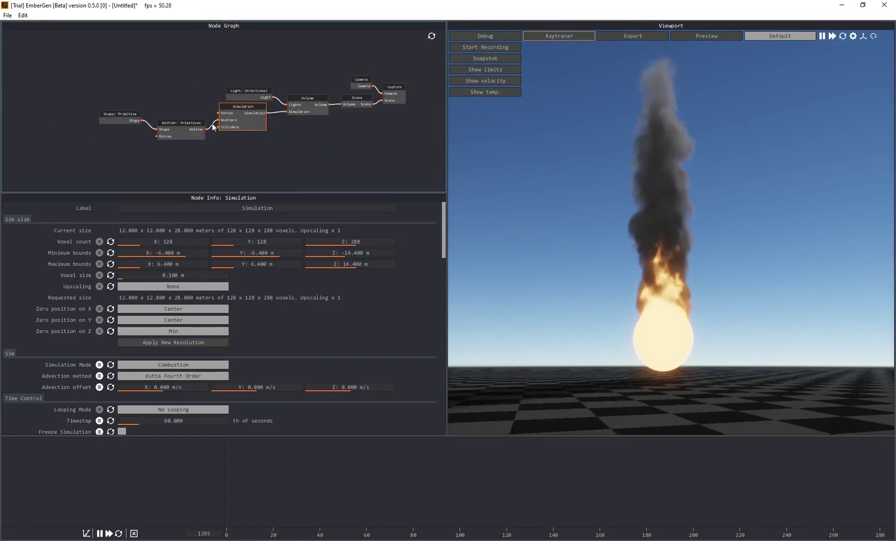
pyautogui.scroll(2, 251, 121)
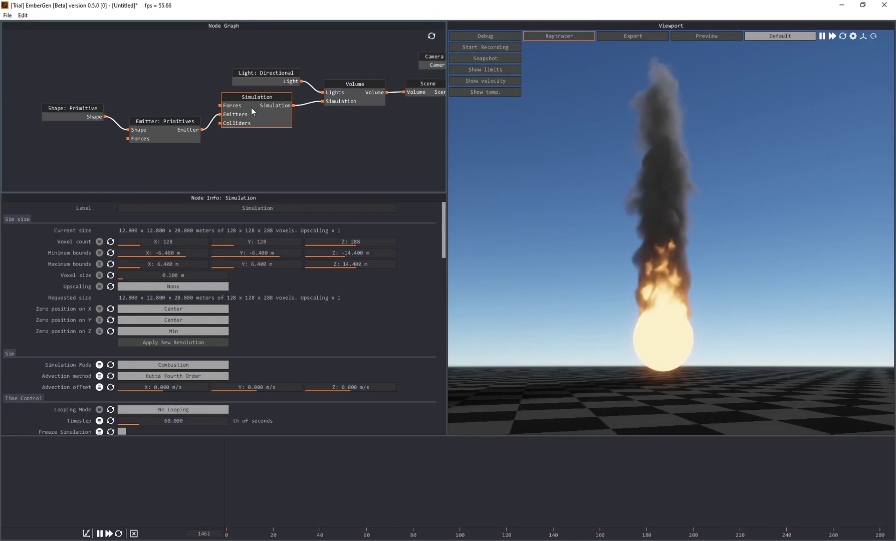
pyautogui.scroll(-6, 373, 320)
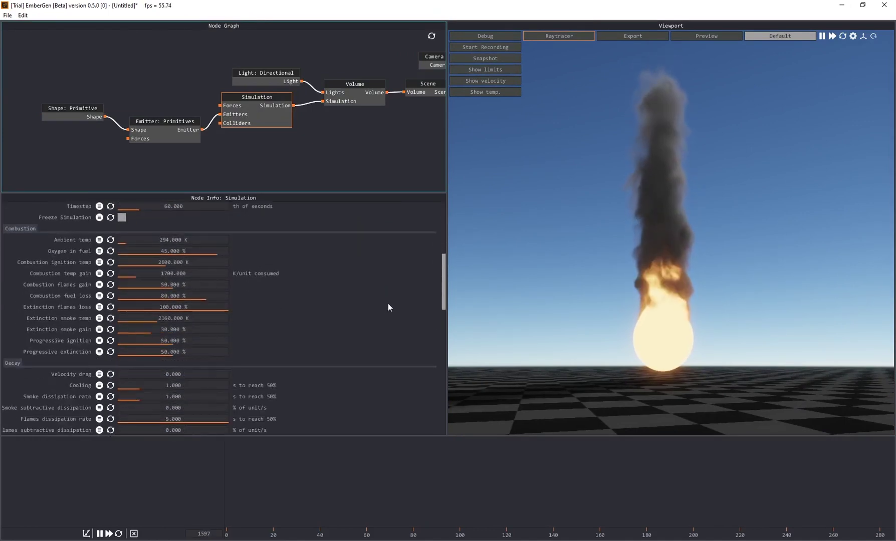
pyautogui.moveTo(443, 281)
pyautogui.mouseDown()
pyautogui.moveTo(444, 290)
pyautogui.moveTo(443, 262)
pyautogui.mouseUp()
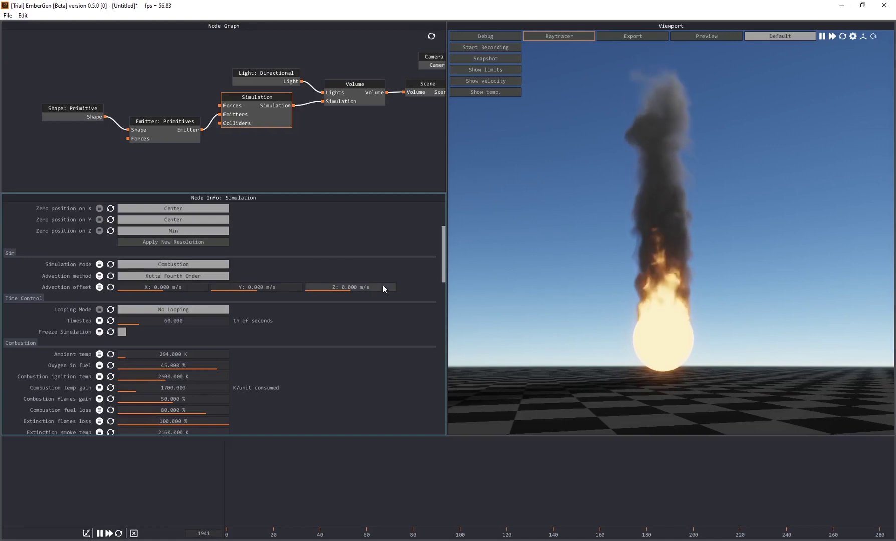
pyautogui.scroll(2, 672, 297)
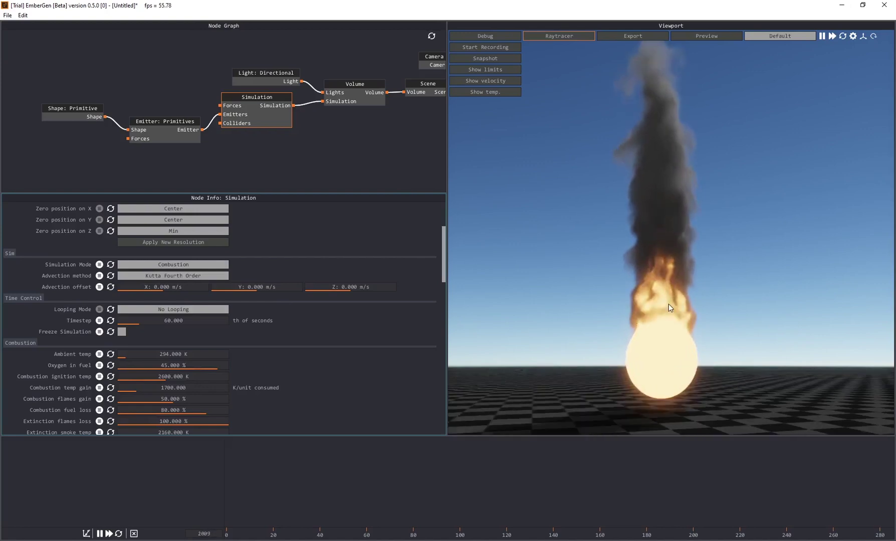
# Try the Basic simulation mode on the Simulation node and return it to Combustion
pyautogui.click(191, 264)
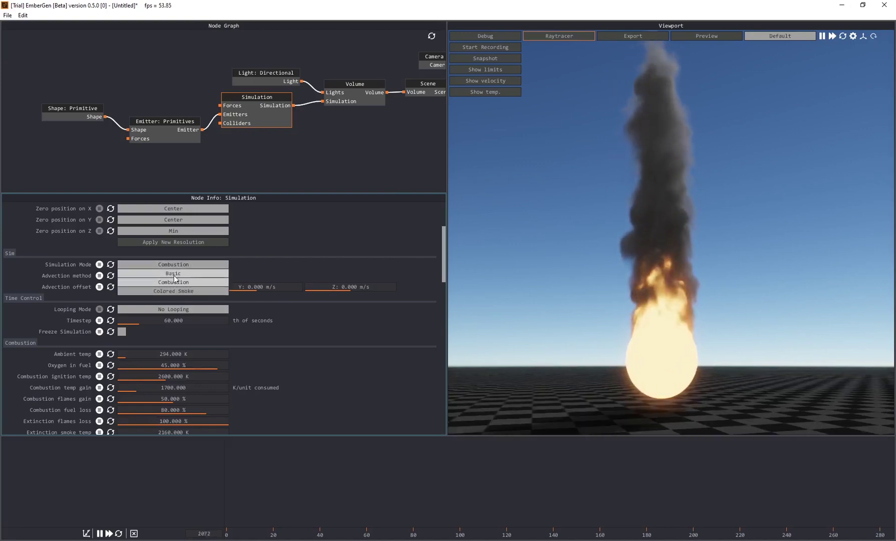
pyautogui.click(203, 276)
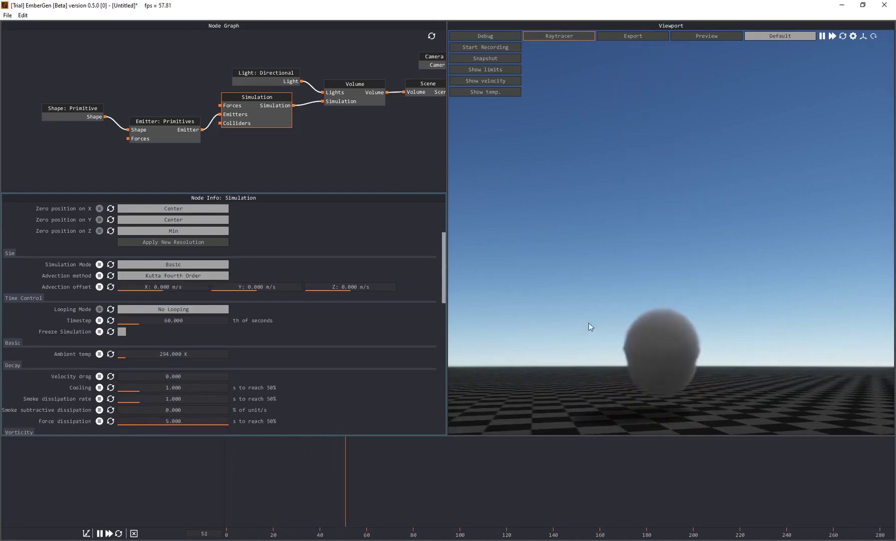
pyautogui.click(187, 265)
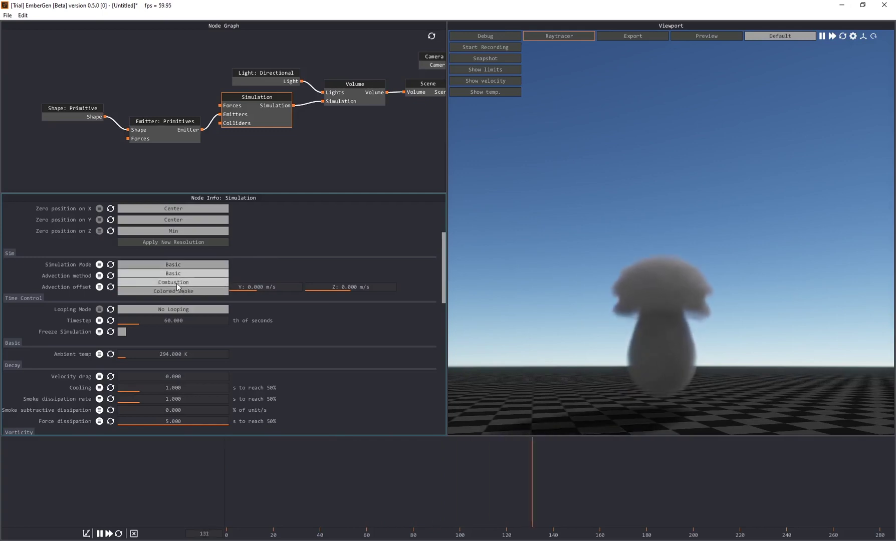
pyautogui.click(176, 283)
# Turn smoke rendering off and back on twice in the Volume node to compare flames with and without smoke
pyautogui.moveTo(443, 253); pyautogui.dragTo(431, 317)
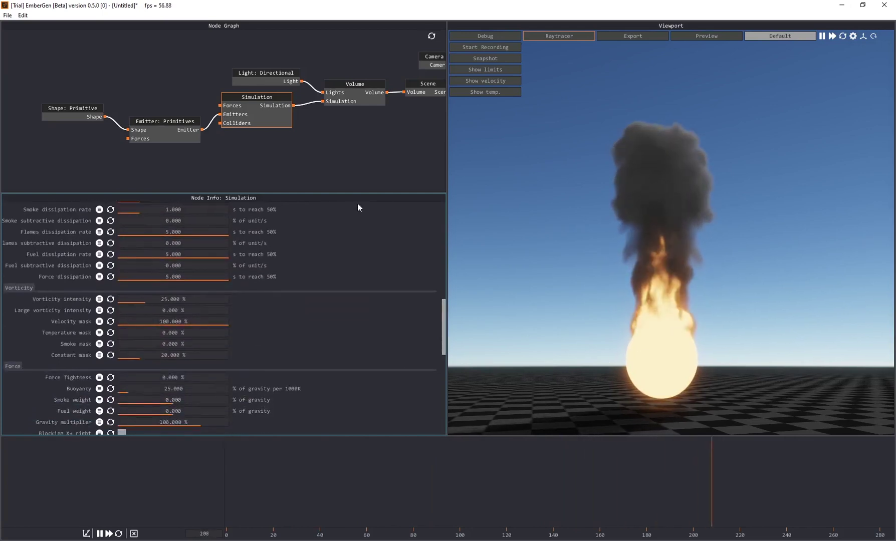
pyautogui.click(352, 83)
pyautogui.moveTo(444, 240); pyautogui.dragTo(446, 400)
pyautogui.click(122, 327)
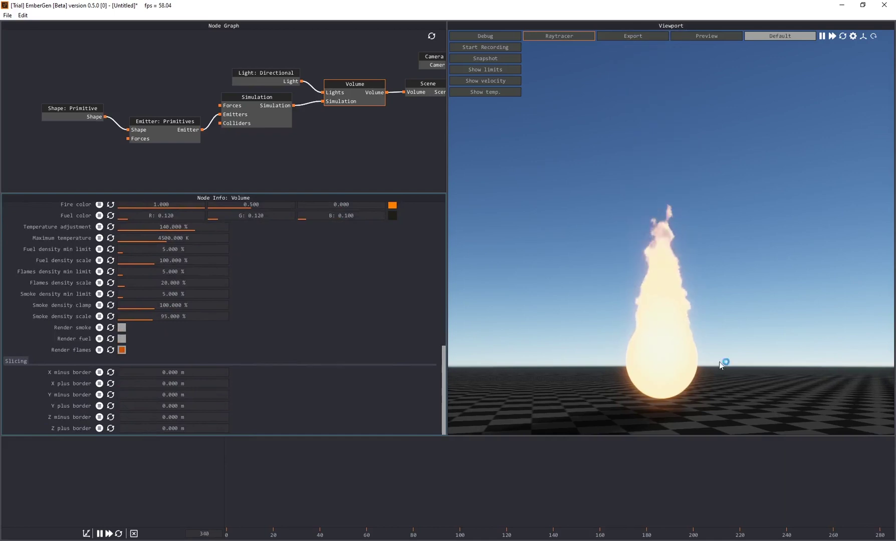
pyautogui.click(122, 329)
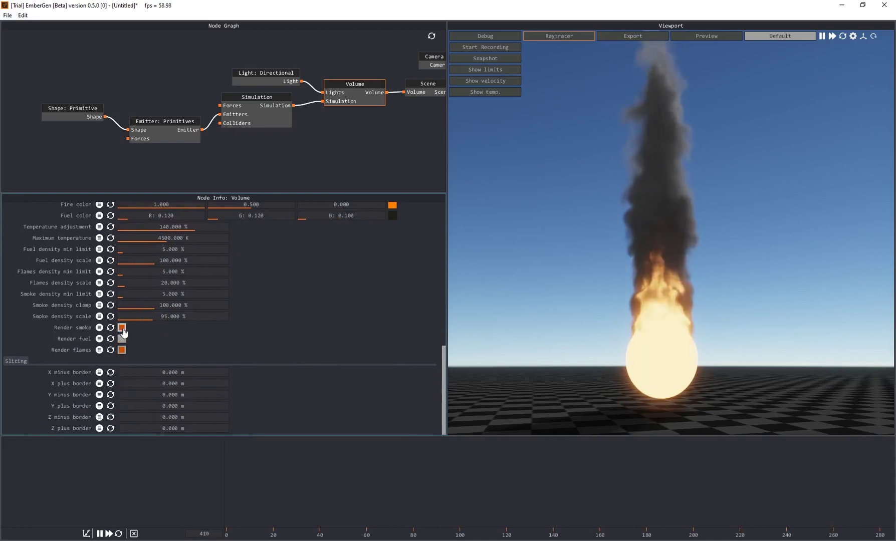
pyautogui.click(121, 328)
pyautogui.click(121, 329)
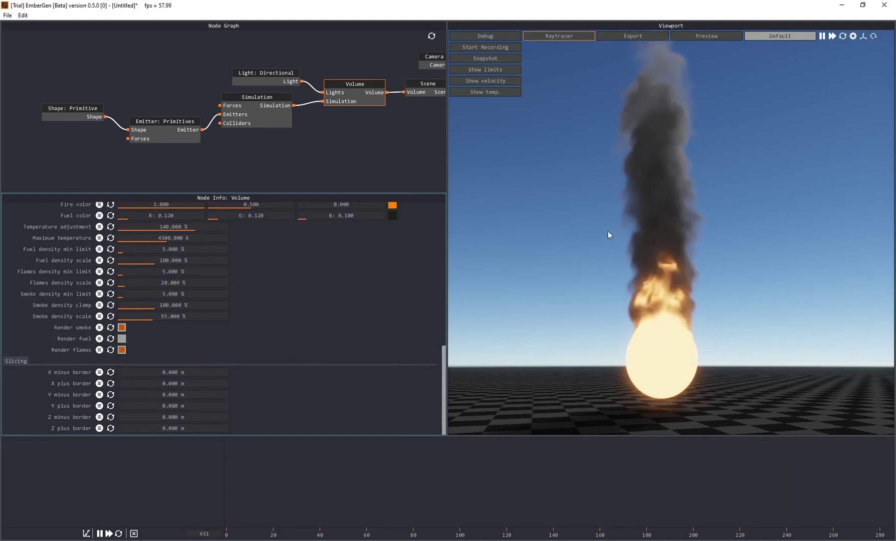
# Set the Simulation node's temperature turbulence to about 88.3 % and its turbulence size to about 18.8
pyautogui.moveTo(644, 295); pyautogui.dragTo(610, 277)
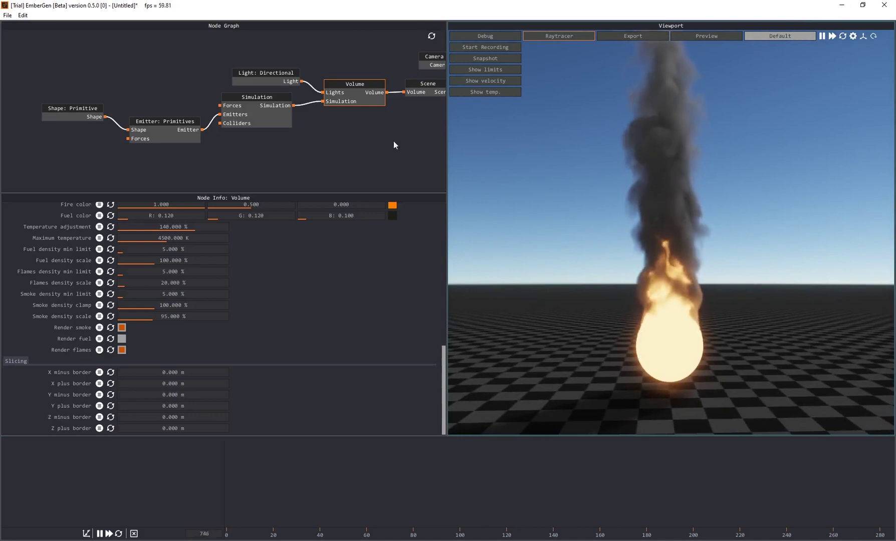
pyautogui.click(249, 99)
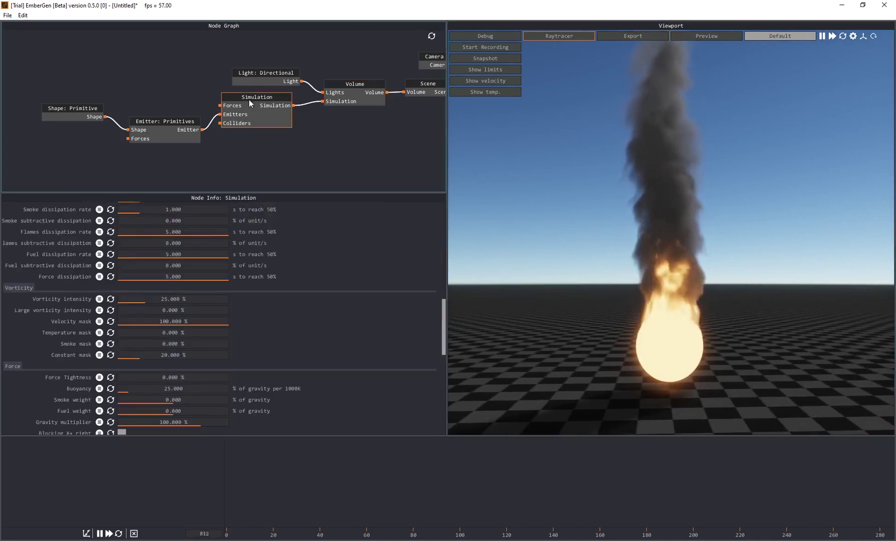
pyautogui.moveTo(444, 332); pyautogui.dragTo(444, 413)
pyautogui.moveTo(136, 321); pyautogui.dragTo(233, 326)
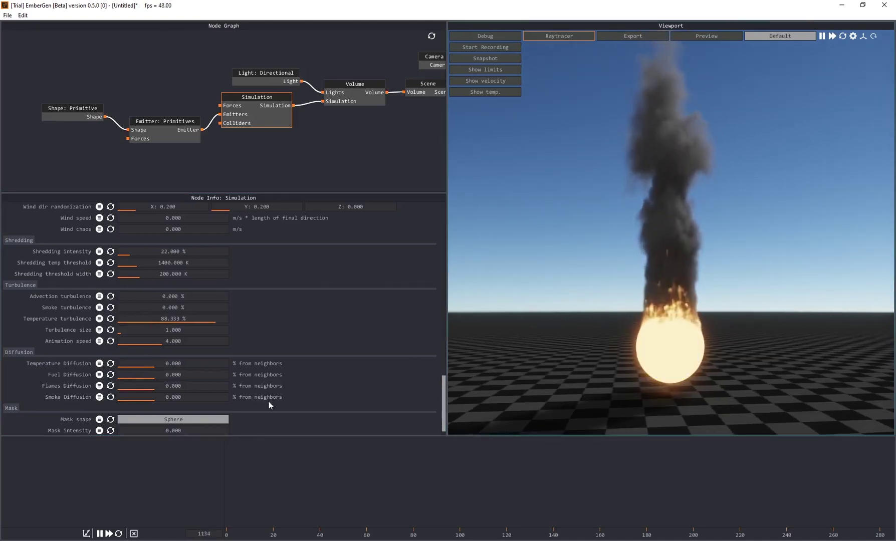
pyautogui.moveTo(133, 330); pyautogui.dragTo(214, 350)
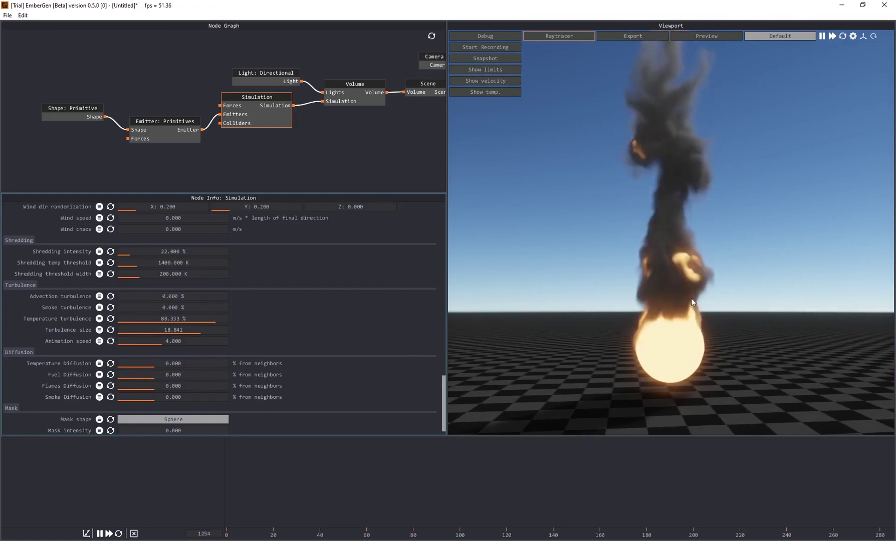
# Raise the simulation's advection turbulence to about 53.3 % and inspect the fire from different angles
pyautogui.moveTo(664, 281); pyautogui.dragTo(684, 265)
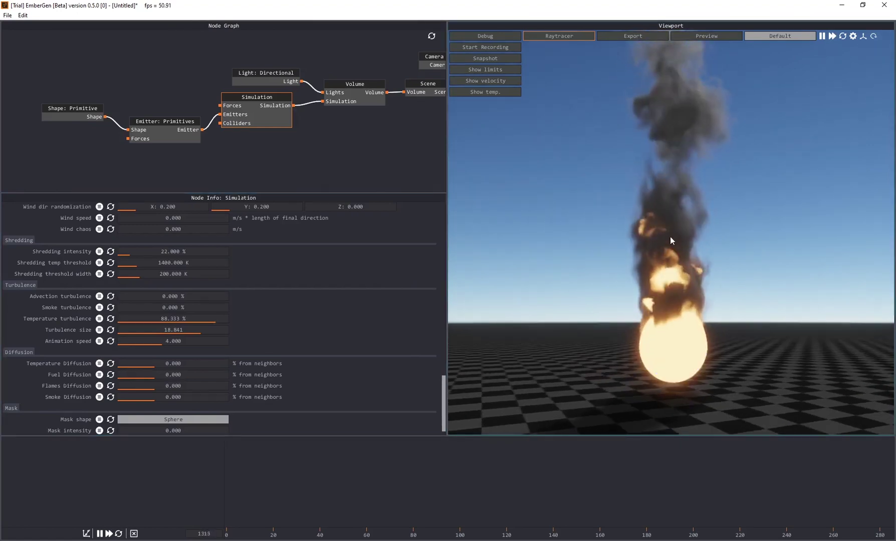
pyautogui.scroll(5, 680, 275)
pyautogui.moveTo(662, 235); pyautogui.dragTo(674, 197)
pyautogui.scroll(-3, 674, 196)
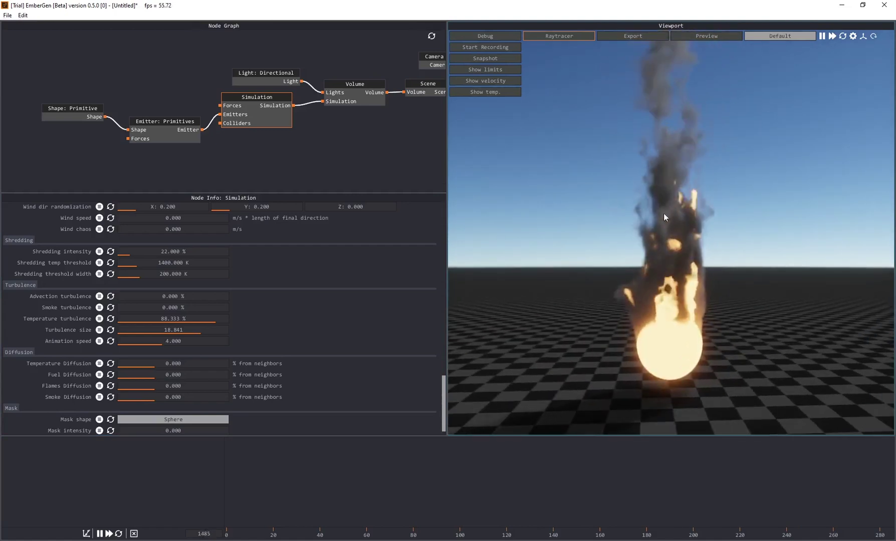
pyautogui.moveTo(654, 247); pyautogui.dragTo(662, 218)
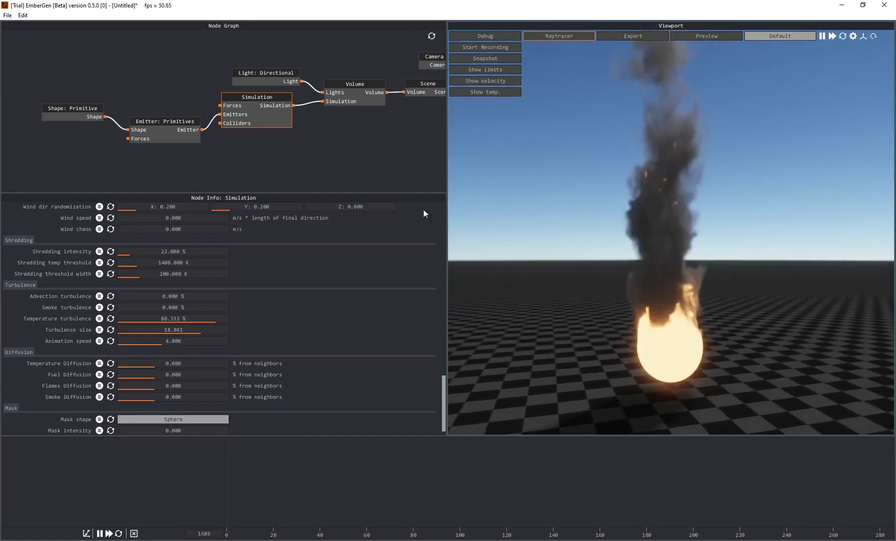
pyautogui.moveTo(128, 298); pyautogui.dragTo(176, 296)
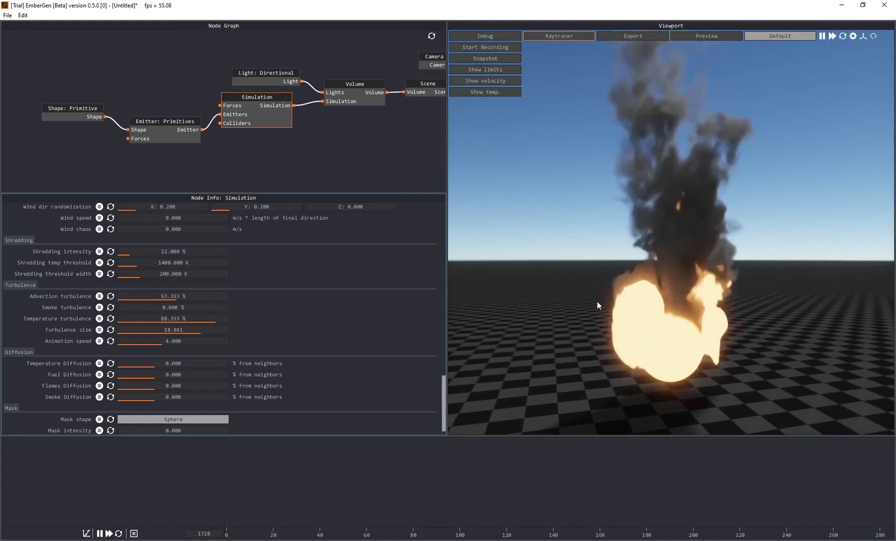
pyautogui.click(671, 261)
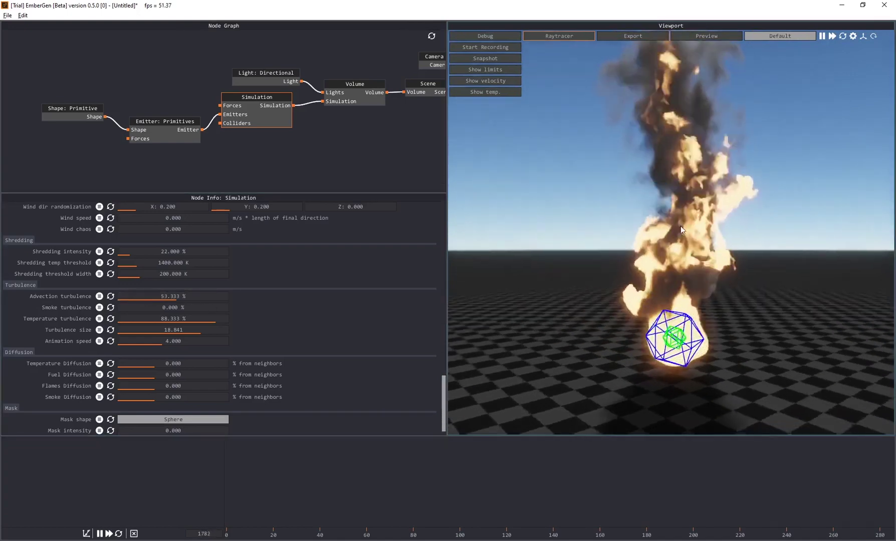
pyautogui.click(709, 250)
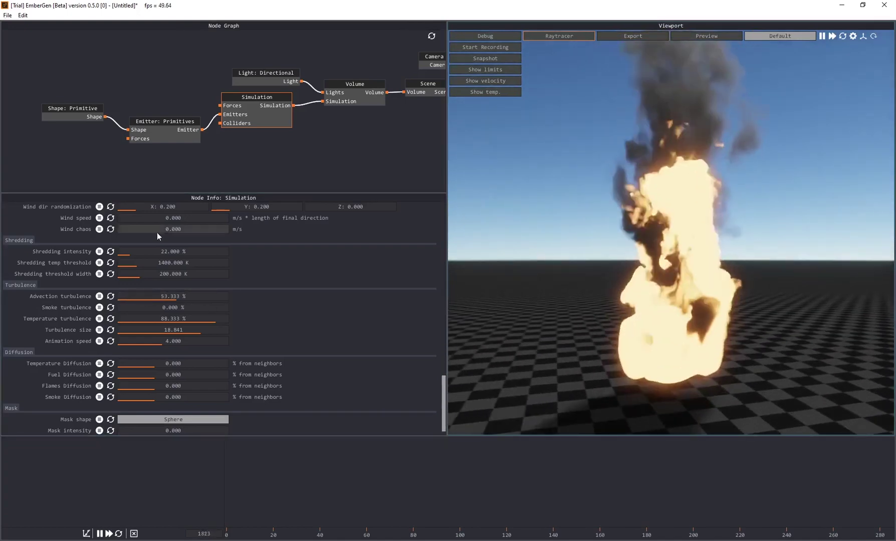
# Set the simulation's advection turbulence to 63.75 %
pyautogui.doubleClick(200, 296)
pyautogui.write('63.75')
pyautogui.click(683, 298)
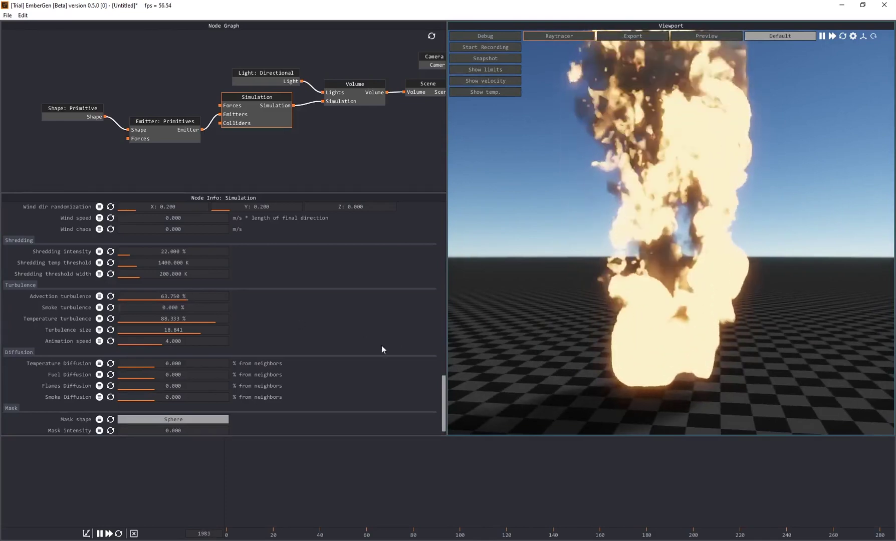
pyautogui.moveTo(662, 250); pyautogui.dragTo(655, 251)
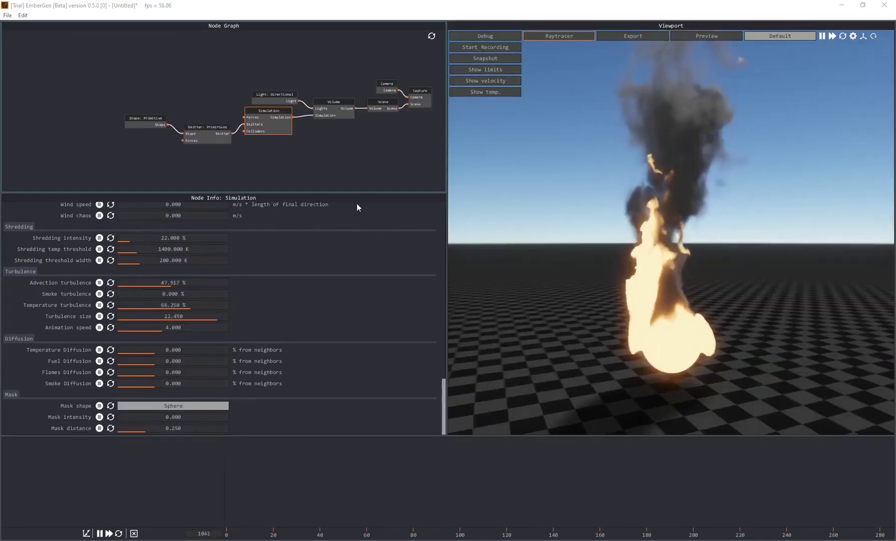
# Add a second primitive shape node below the first and connect it to the emitter's Shape input
pyautogui.scroll(2, 231, 135)
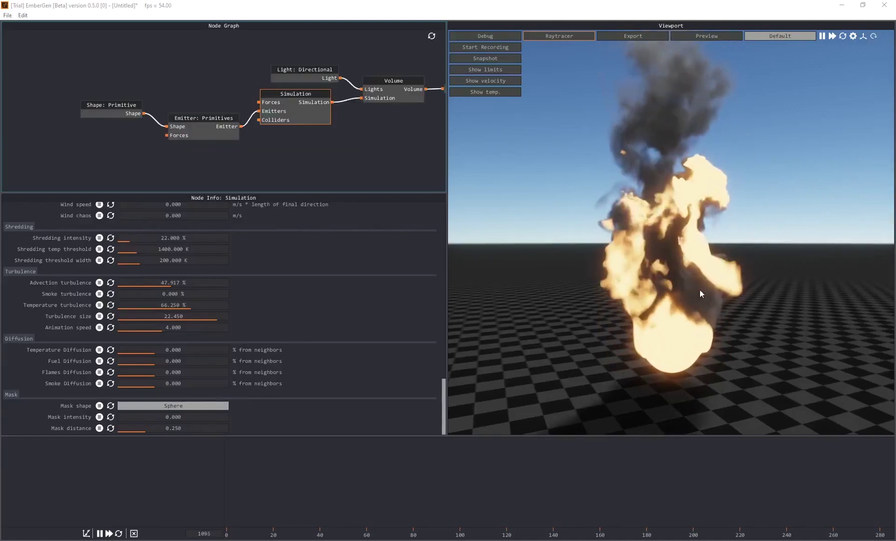
pyautogui.click(88, 107)
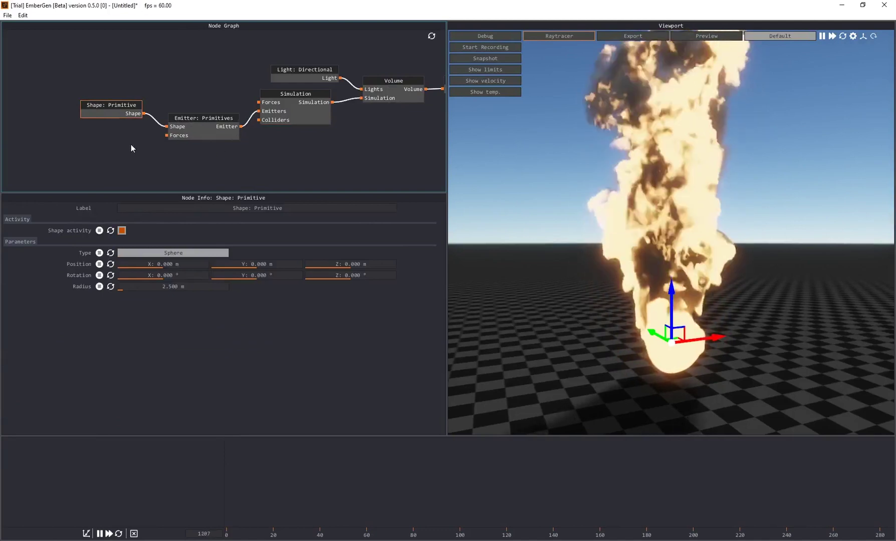
pyautogui.click(115, 148)
pyautogui.rightClick(104, 151)
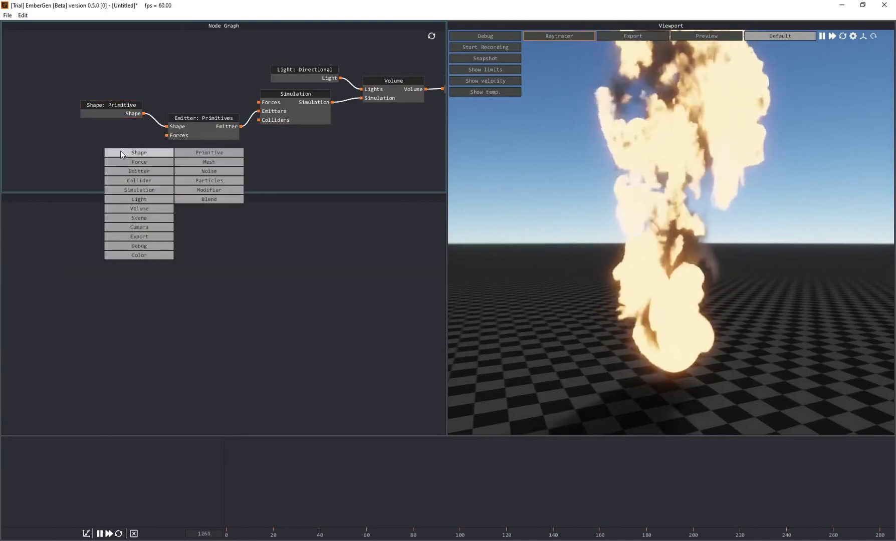
pyautogui.click(213, 155)
pyautogui.moveTo(118, 146); pyautogui.dragTo(75, 152)
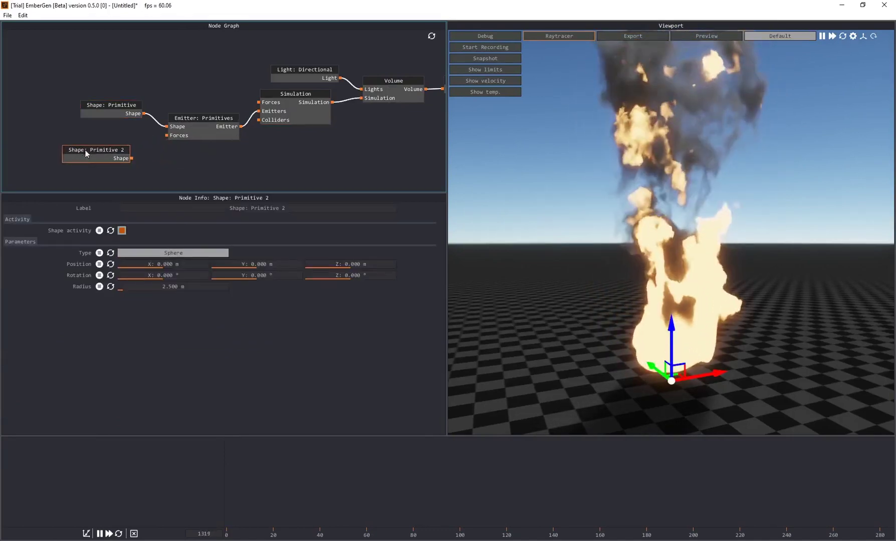
pyautogui.click(147, 149)
pyautogui.moveTo(132, 158); pyautogui.dragTo(167, 126)
pyautogui.click(210, 137)
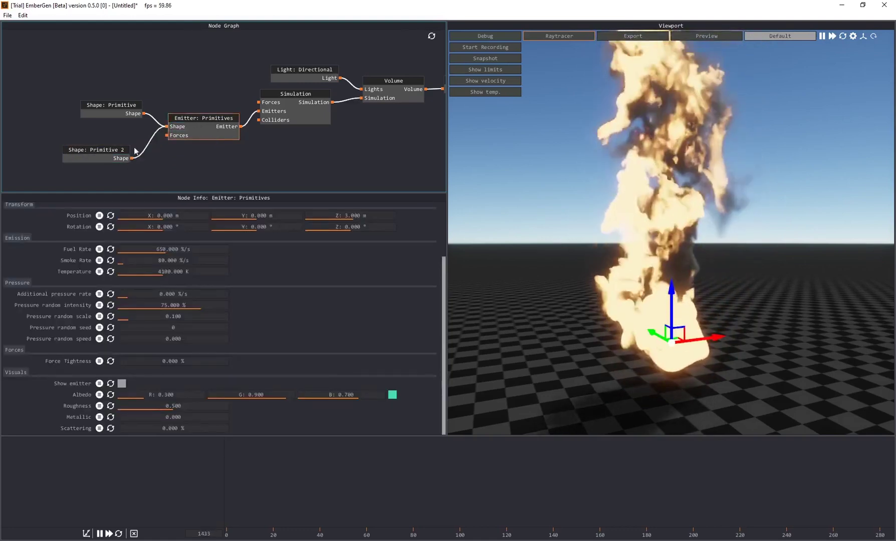
# Change the second shape to a torus and offset it to about X -3.39 m and Z 6.196 m
pyautogui.click(87, 153)
pyautogui.click(177, 254)
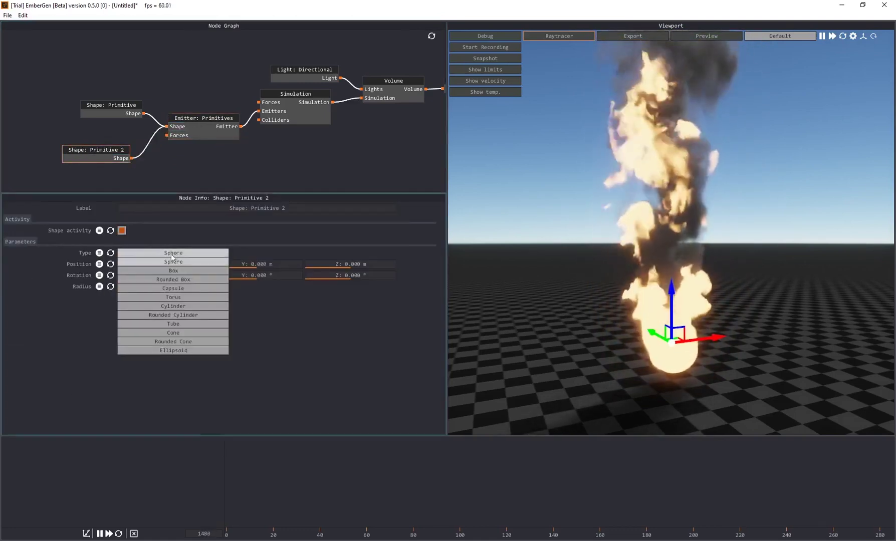
pyautogui.click(169, 297)
pyautogui.moveTo(671, 306); pyautogui.dragTo(659, 252)
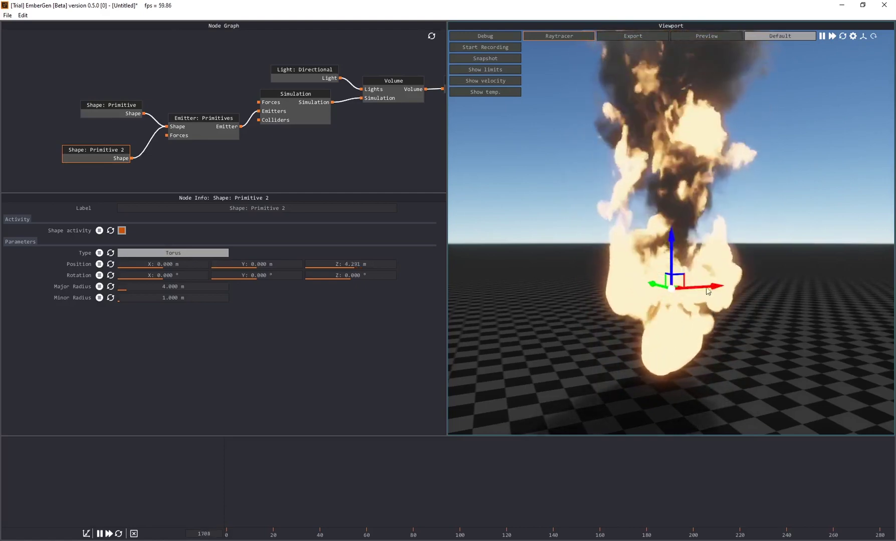
pyautogui.moveTo(712, 287); pyautogui.dragTo(672, 287)
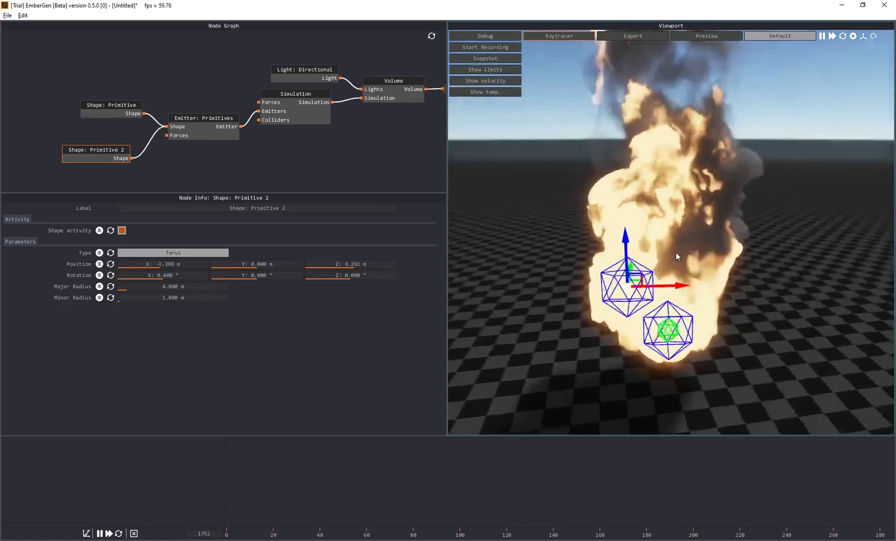
pyautogui.moveTo(630, 243); pyautogui.dragTo(687, 181)
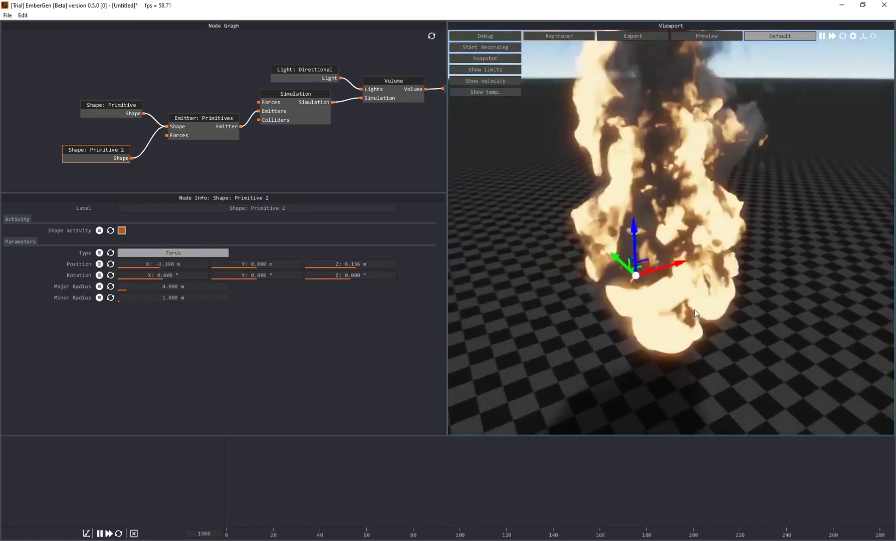
# Add a second primitive emitter, feed it from the torus shape and connect it to the simulation's Emitters input
pyautogui.moveTo(195, 128); pyautogui.dragTo(187, 127)
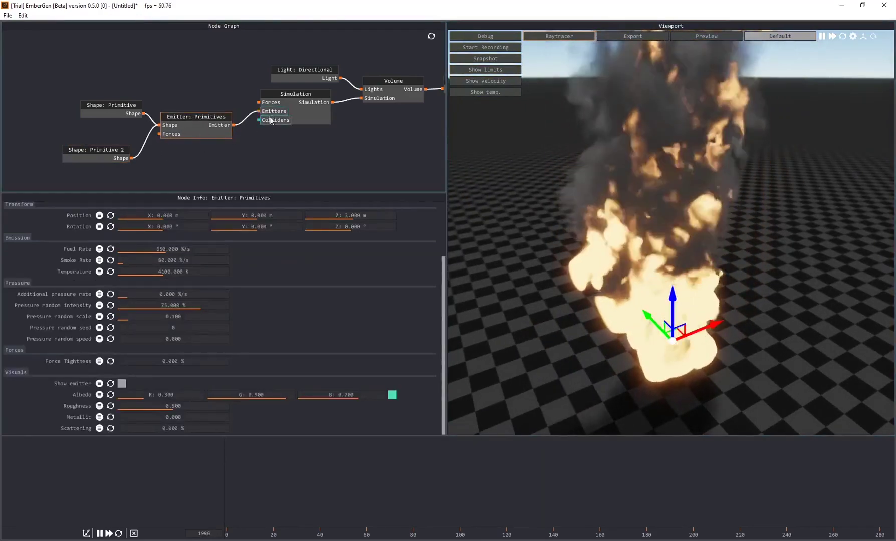
pyautogui.click(93, 159)
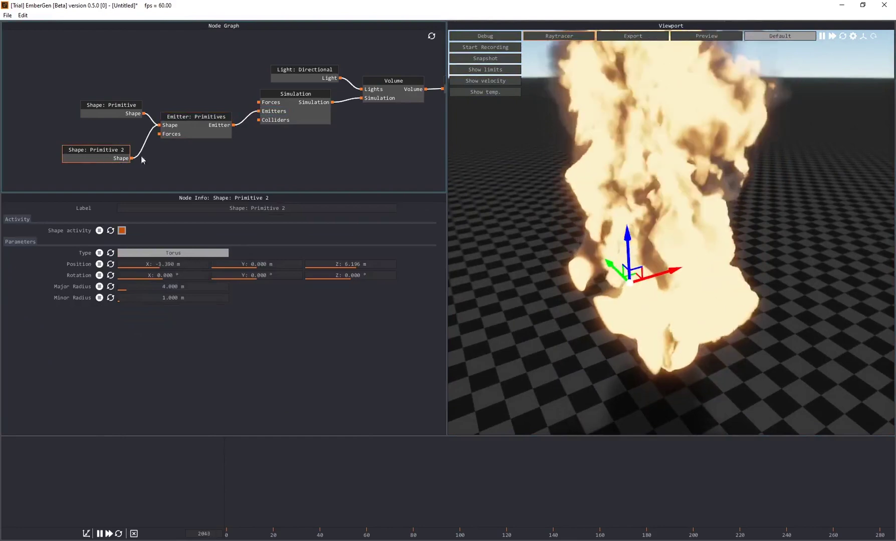
pyautogui.moveTo(93, 159); pyautogui.dragTo(102, 145, button='right')
pyautogui.rightClick(173, 159)
pyautogui.moveTo(208, 183)
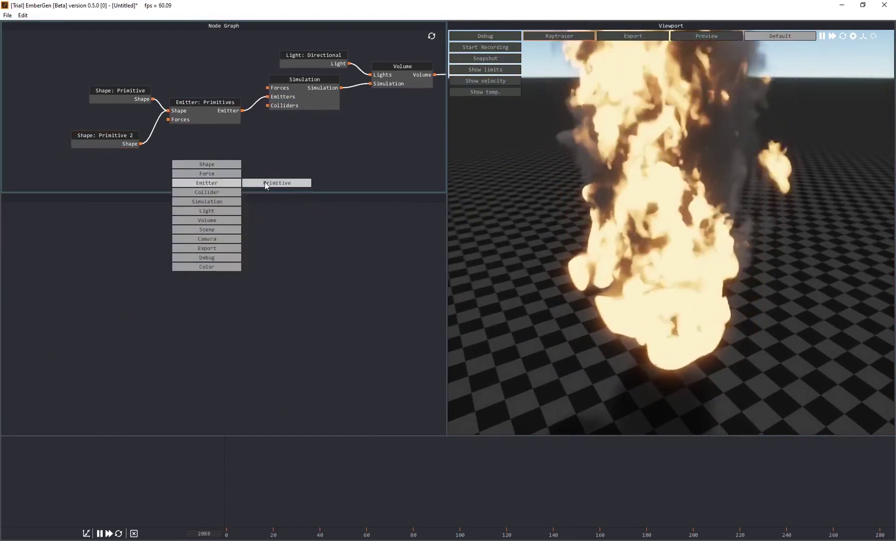
pyautogui.click(265, 182)
pyautogui.moveTo(141, 144); pyautogui.dragTo(171, 165)
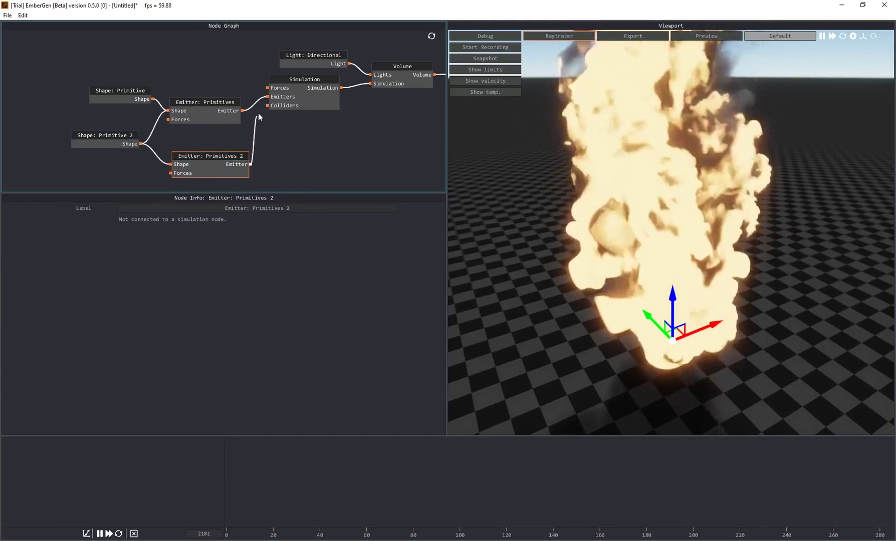
pyautogui.moveTo(250, 163); pyautogui.dragTo(267, 97)
# Remove the link between the torus shape and the first emitter
pyautogui.click(151, 131)
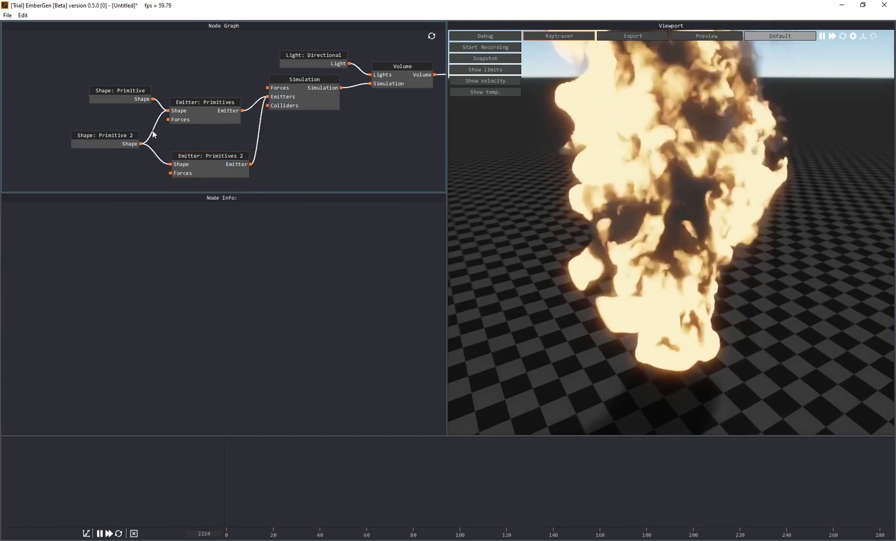
pyautogui.click(153, 135)
pyautogui.click(119, 150)
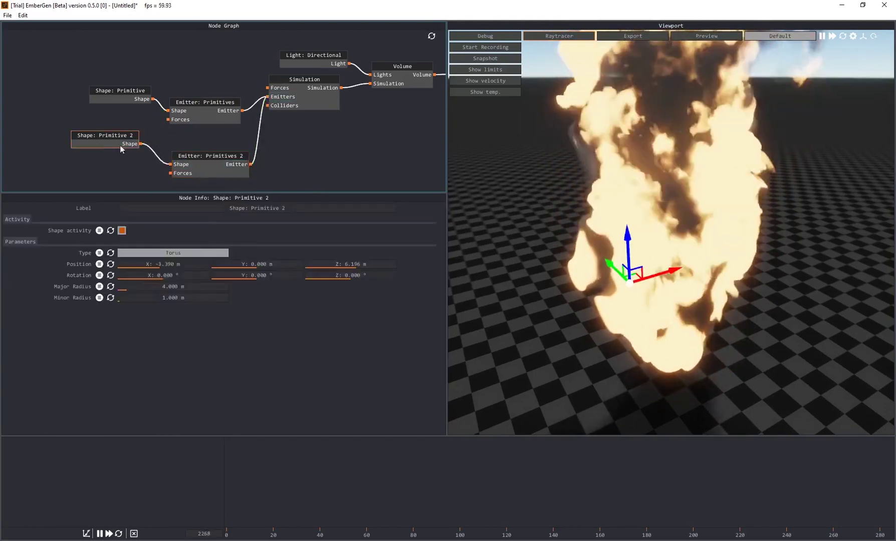
# Compare the separate parameters of the first and second emitters
pyautogui.click(202, 165)
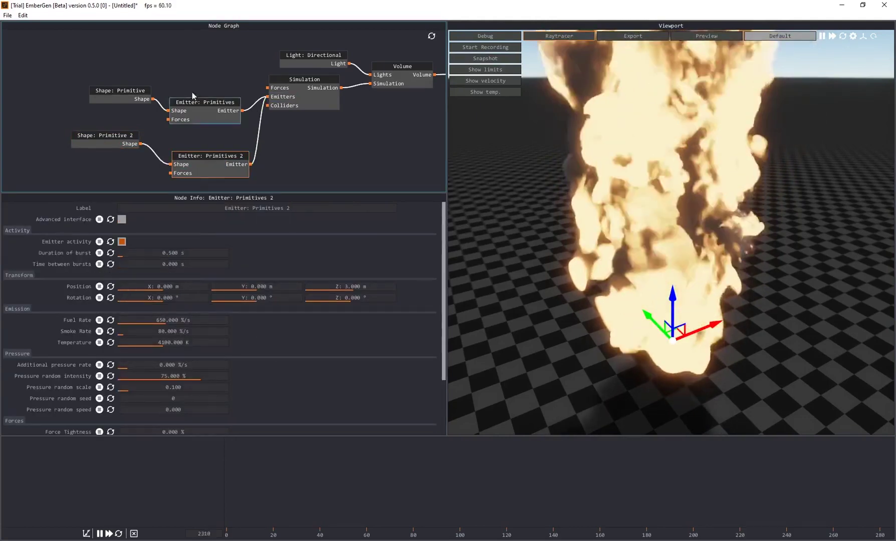
pyautogui.click(206, 118)
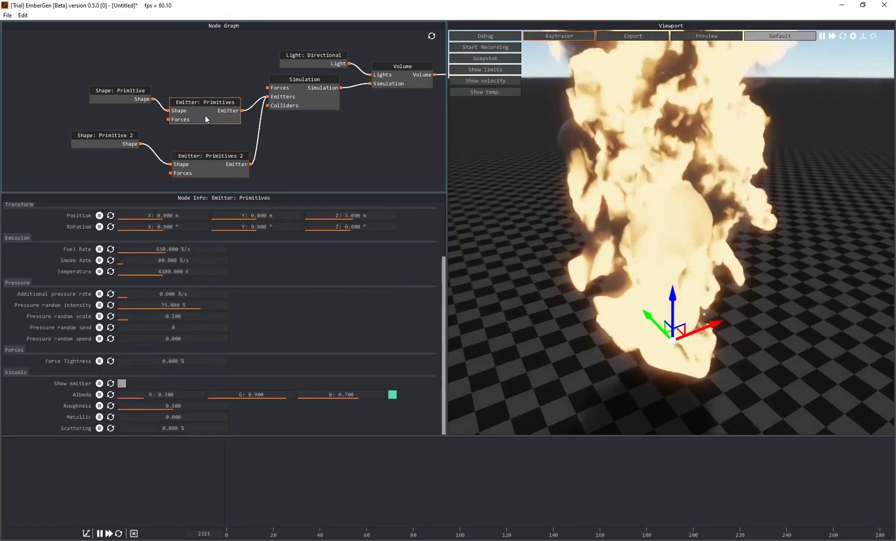
pyautogui.click(213, 169)
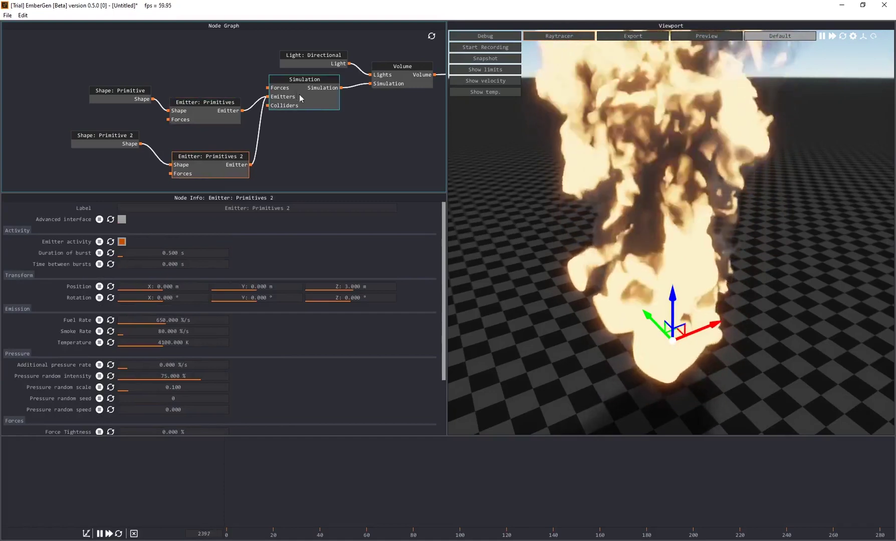
pyautogui.scroll(-3, 316, 359)
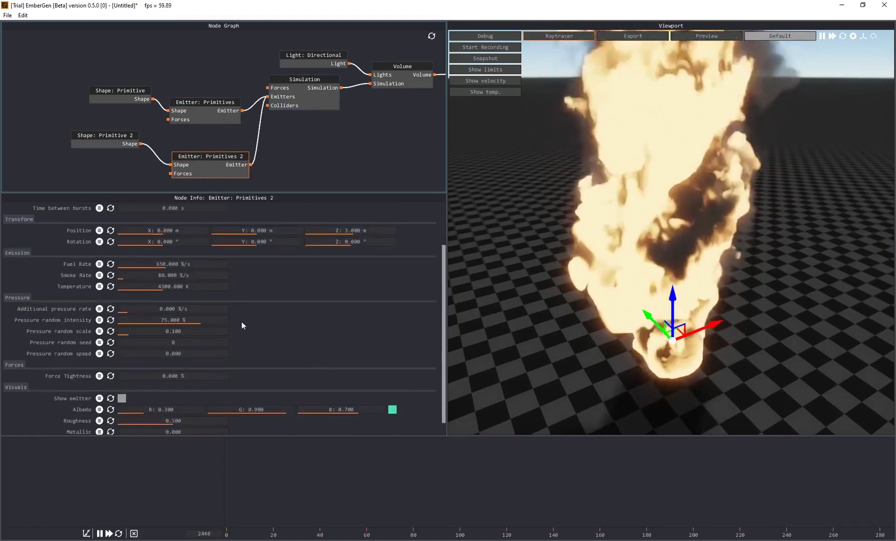
pyautogui.moveTo(209, 159); pyautogui.dragTo(201, 155)
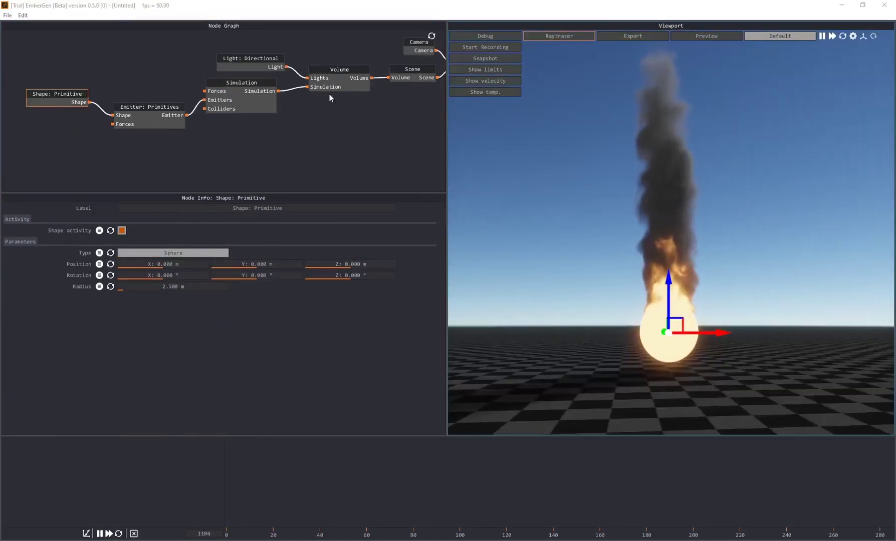
# In the Scene node, set the ground to None and the sky to Uniform Color
pyautogui.moveTo(330, 98); pyautogui.dragTo(276, 117, button='middle')
pyautogui.moveTo(601, 326); pyautogui.dragTo(406, 138)
pyautogui.click(358, 90)
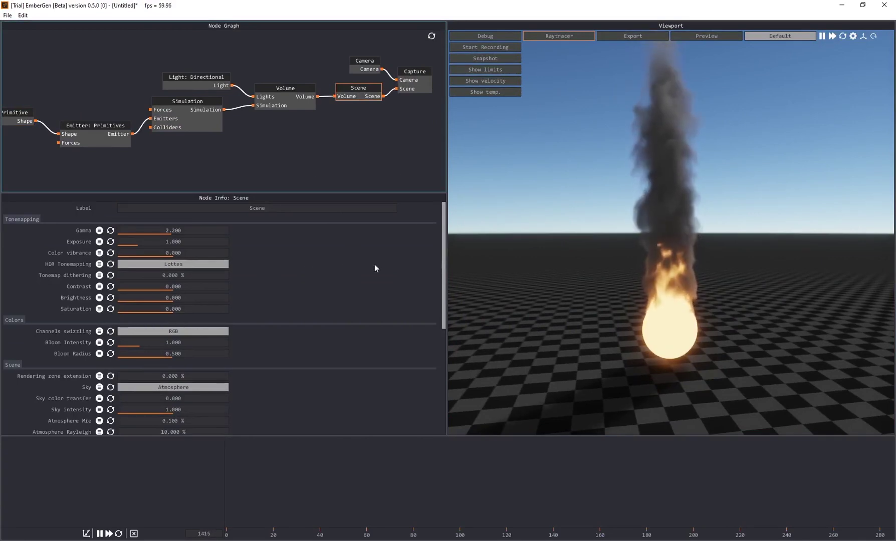
pyautogui.moveTo(444, 237)
pyautogui.mouseDown()
pyautogui.moveTo(452, 268)
pyautogui.moveTo(448, 234)
pyautogui.mouseUp()
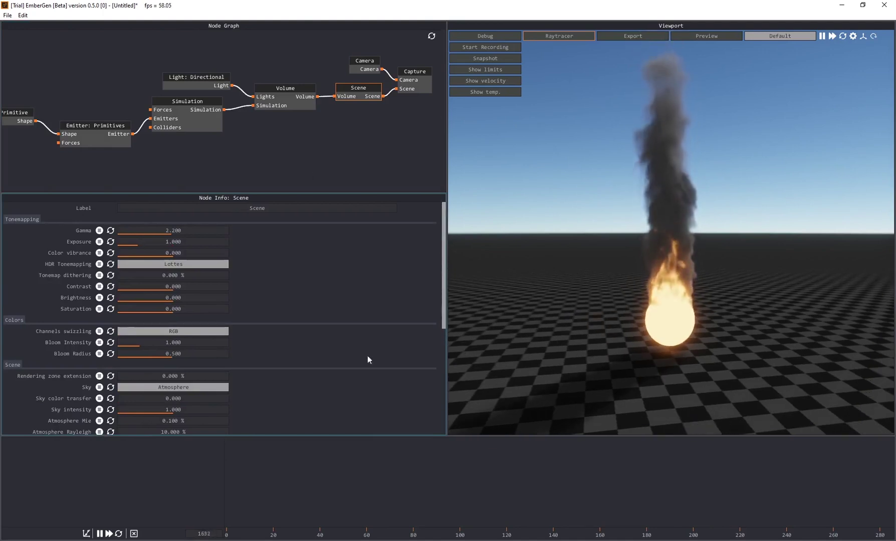
pyautogui.scroll(-5, 305, 352)
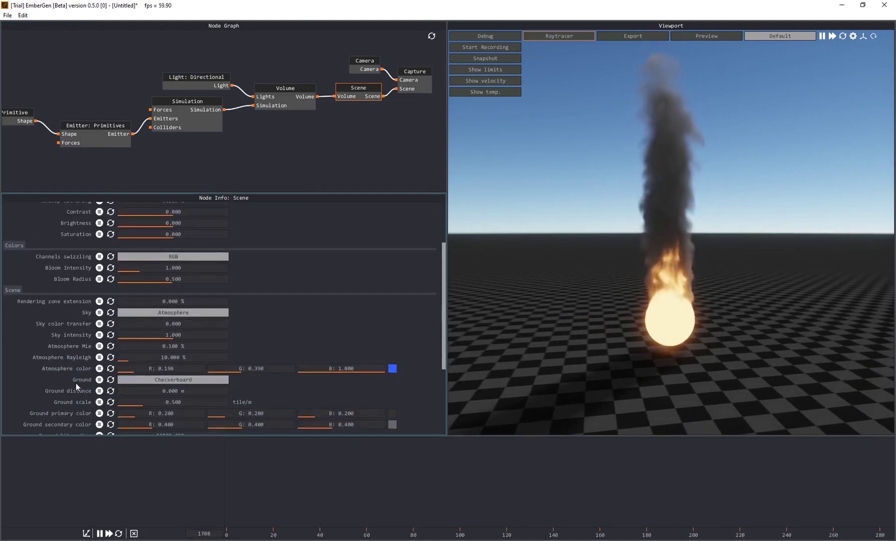
pyautogui.click(175, 388)
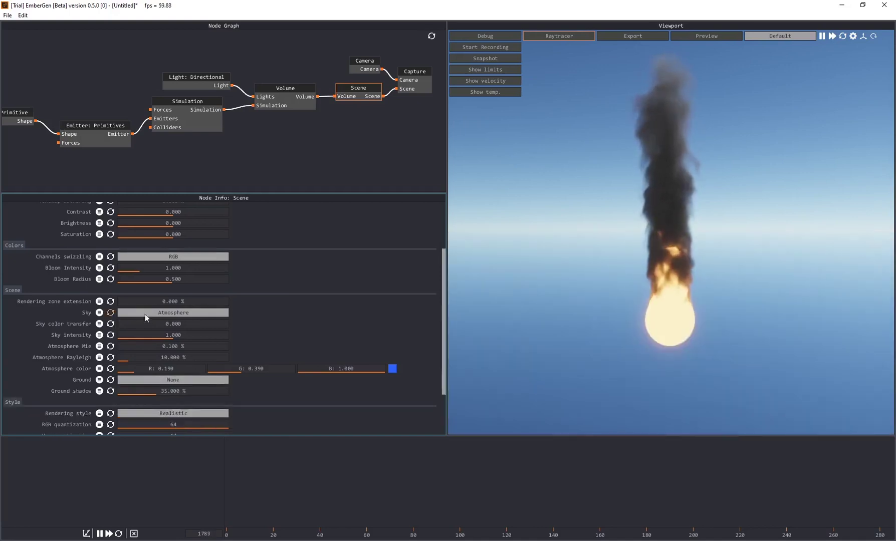
pyautogui.click(167, 313)
pyautogui.click(173, 331)
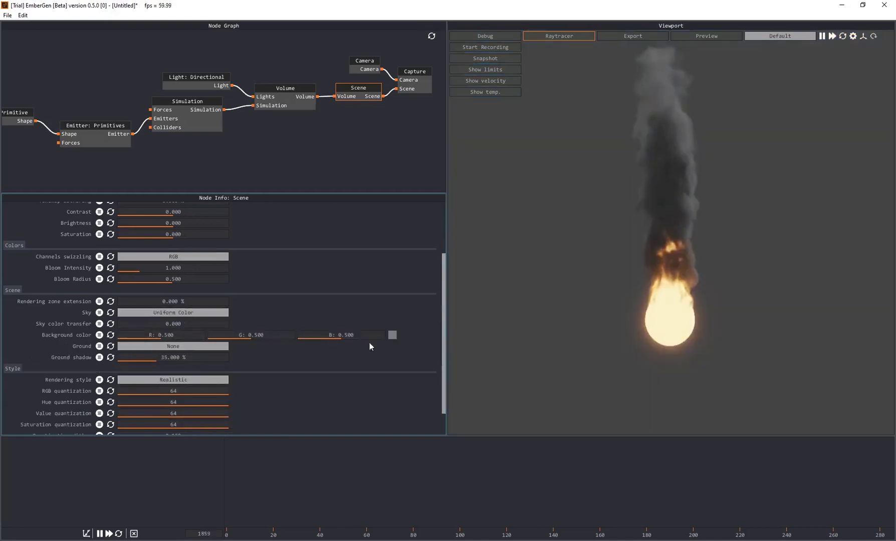
# Set the scene's background color to near black with R, G and B at 0.022
pyautogui.click(393, 335)
pyautogui.moveTo(167, 144); pyautogui.dragTo(129, 143)
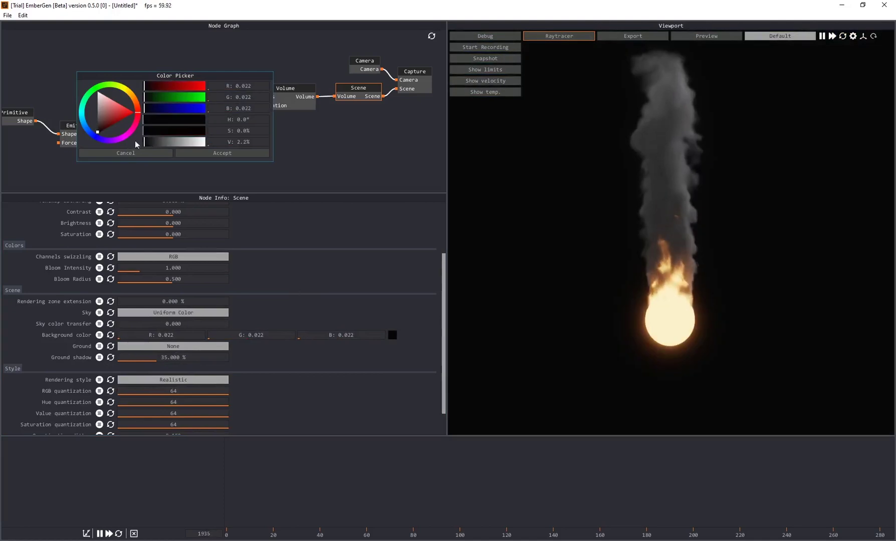
pyautogui.click(220, 154)
pyautogui.click(613, 246)
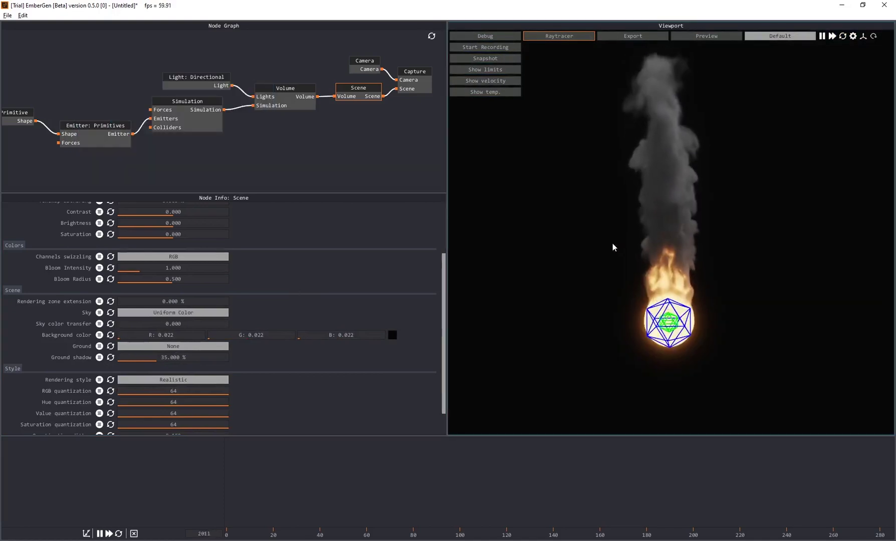
pyautogui.moveTo(647, 213); pyautogui.dragTo(677, 211)
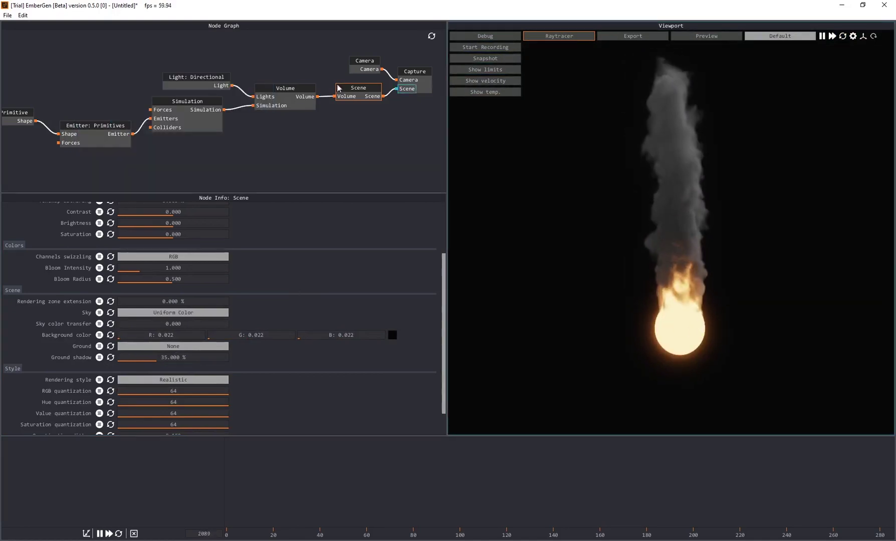
# Raise the sphere shape to about Z 8.328 m so its smoke reaches the ceiling of the simulation area
pyautogui.moveTo(216, 131); pyautogui.dragTo(259, 124, button='middle')
pyautogui.click(40, 116)
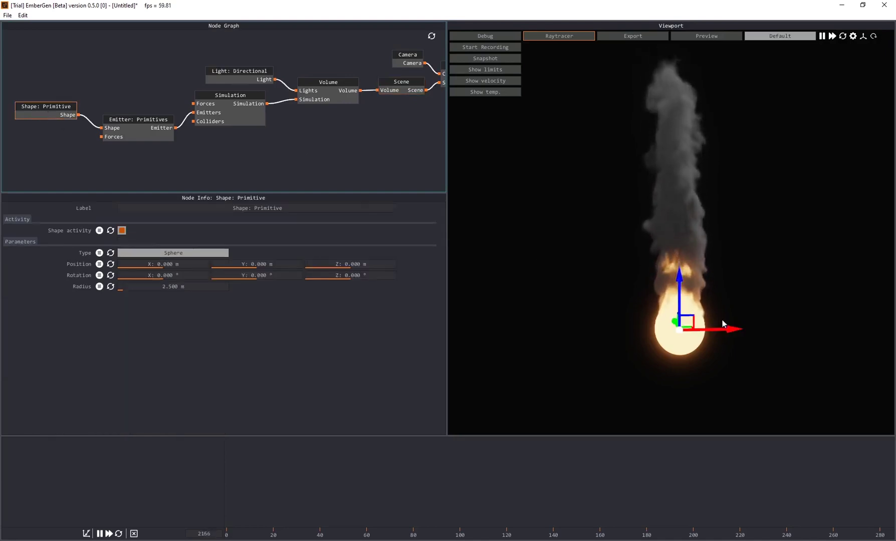
pyautogui.moveTo(680, 297); pyautogui.dragTo(633, 196)
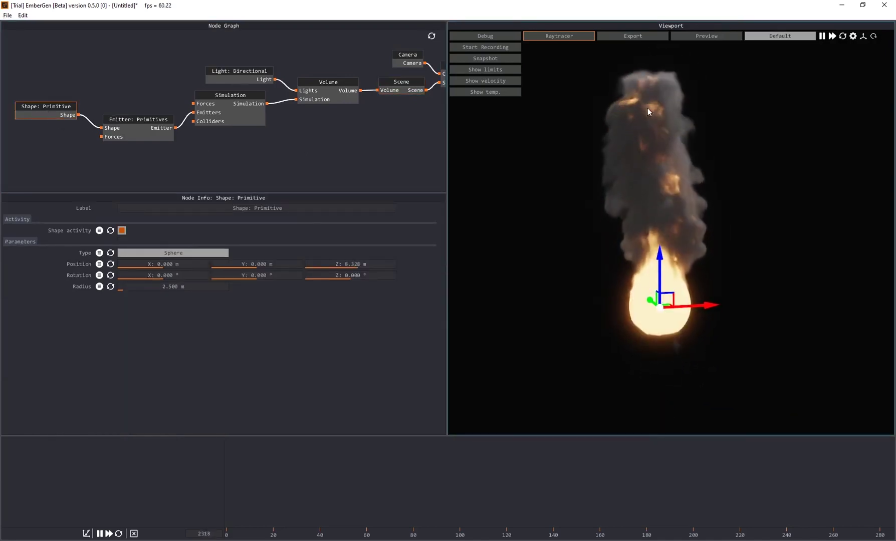
pyautogui.moveTo(643, 82); pyautogui.dragTo(740, 150)
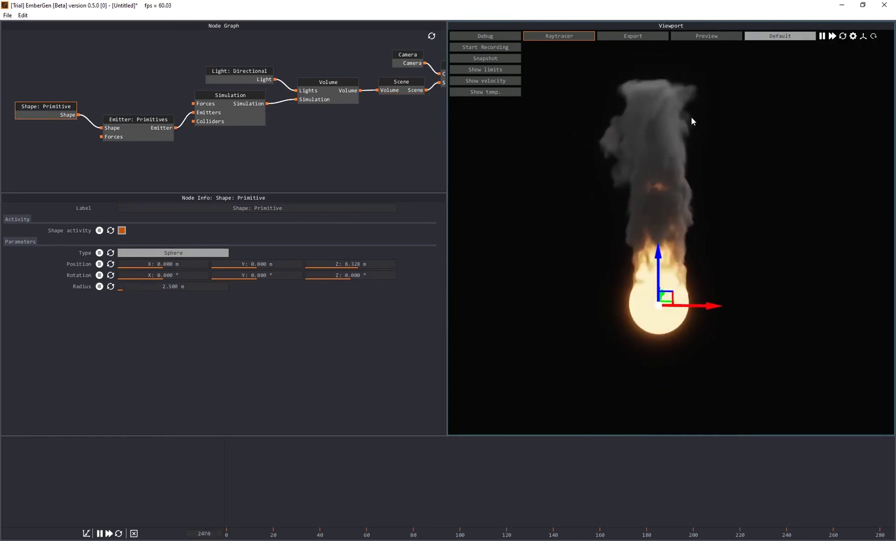
# Show the simulation limits and examine the bounding box around the fire from several angles
pyautogui.click(478, 70)
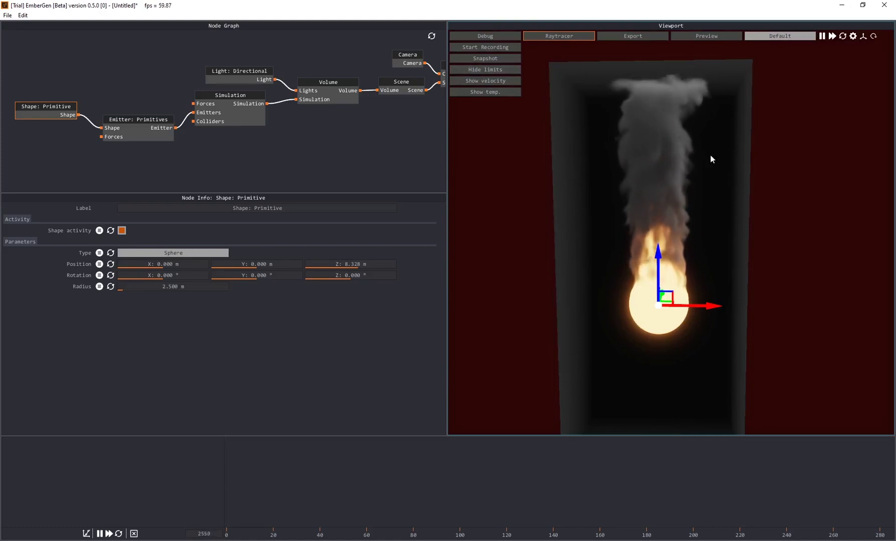
pyautogui.moveTo(742, 385); pyautogui.dragTo(688, 164)
pyautogui.moveTo(642, 118); pyautogui.dragTo(676, 105)
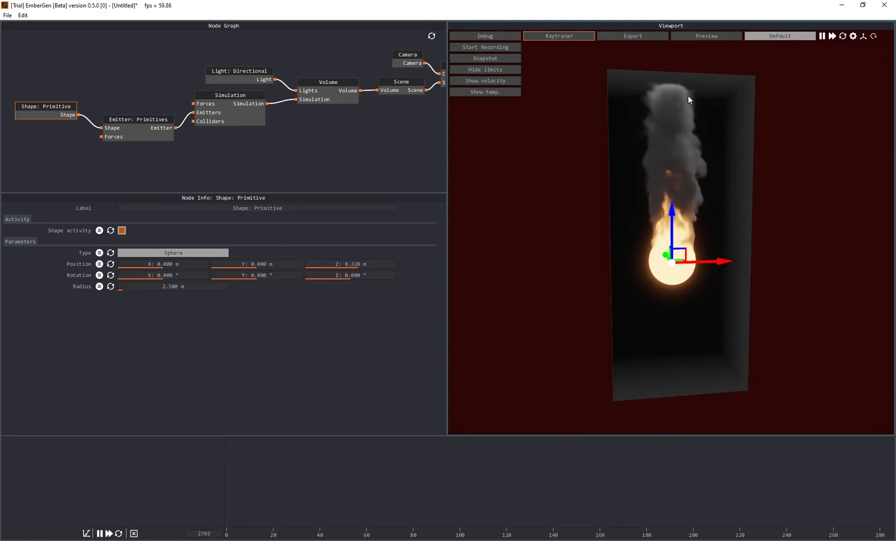
pyautogui.moveTo(681, 124); pyautogui.dragTo(612, 271)
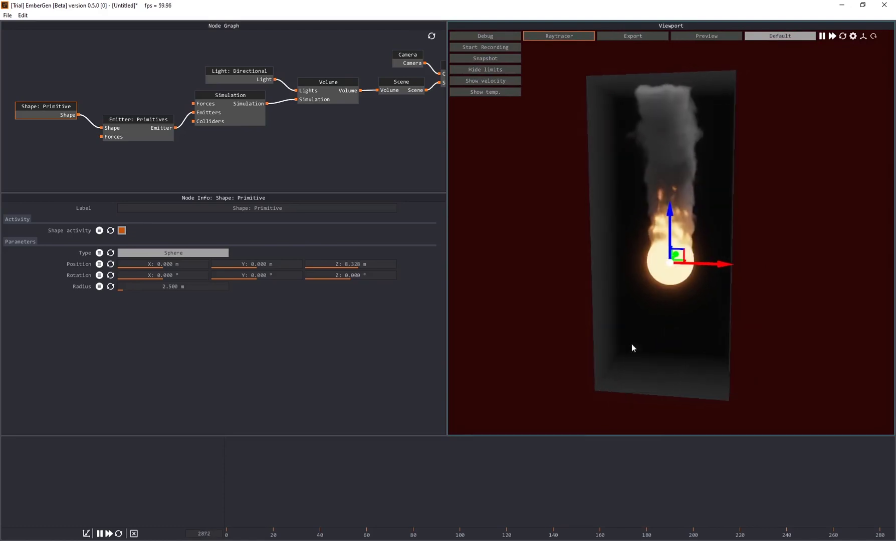
pyautogui.moveTo(679, 141); pyautogui.dragTo(696, 144)
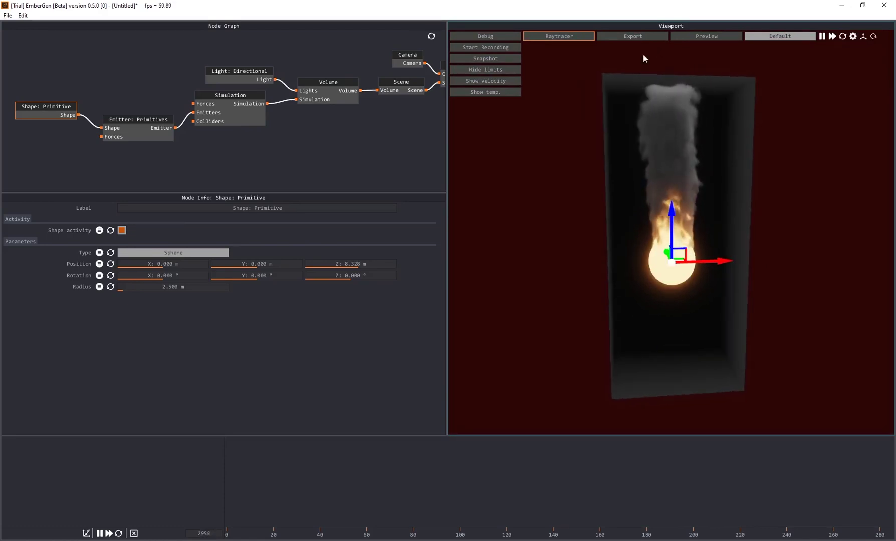
# Set the Simulation node's X and Y voxel counts to 160 and apply the new resolution
pyautogui.moveTo(699, 145); pyautogui.dragTo(709, 106)
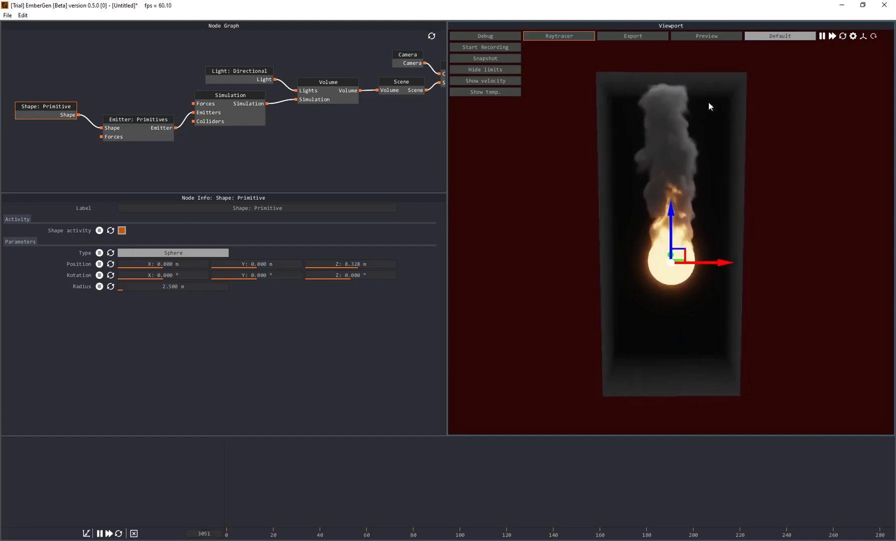
pyautogui.click(229, 95)
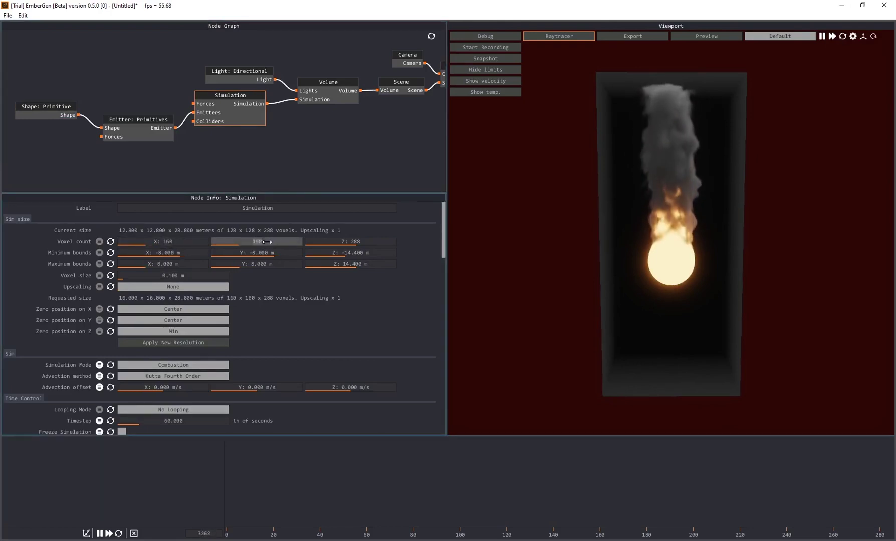
pyautogui.click(163, 343)
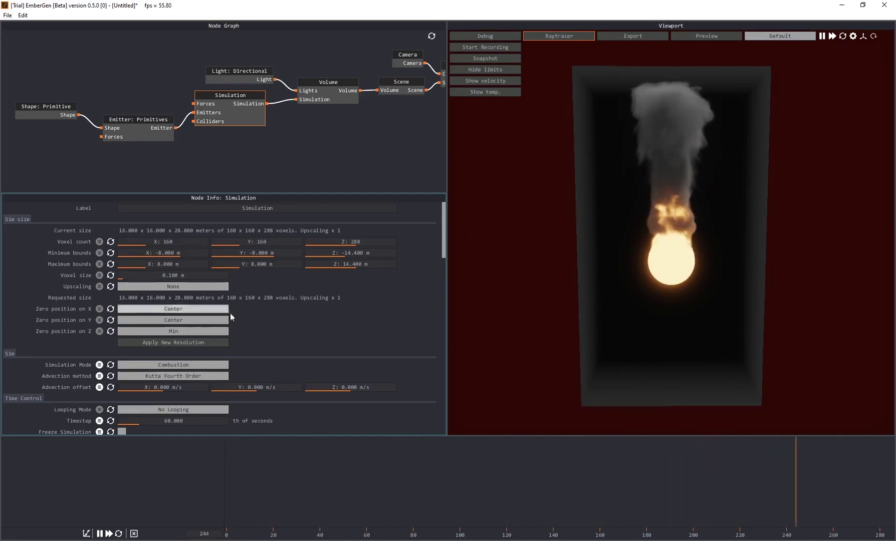
pyautogui.scroll(-1, 444, 238)
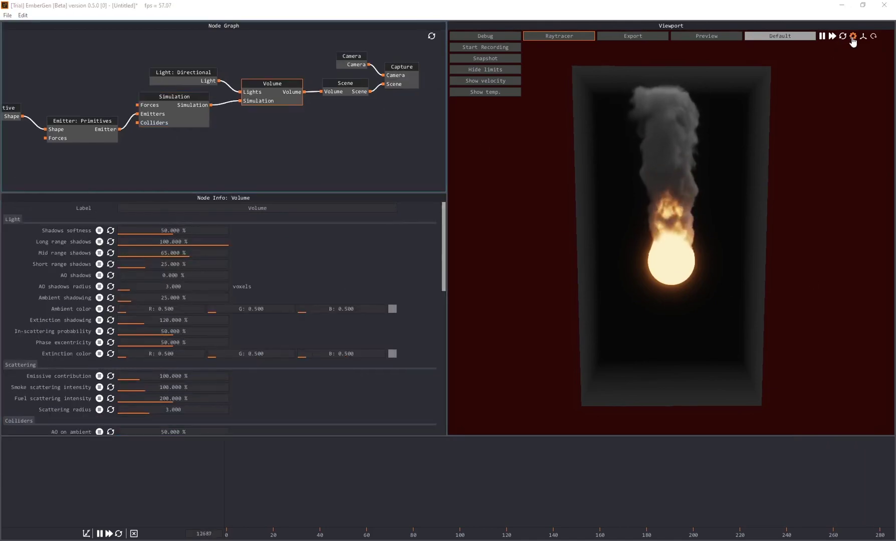
# Raise the viewport rendering quality to 4 in the viewport settings
pyautogui.click(853, 35)
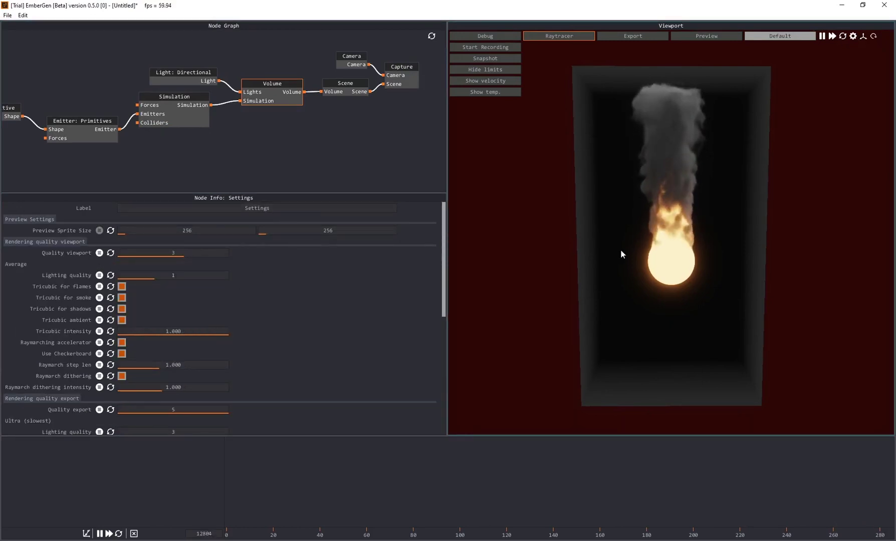
pyautogui.scroll(8, 658, 209)
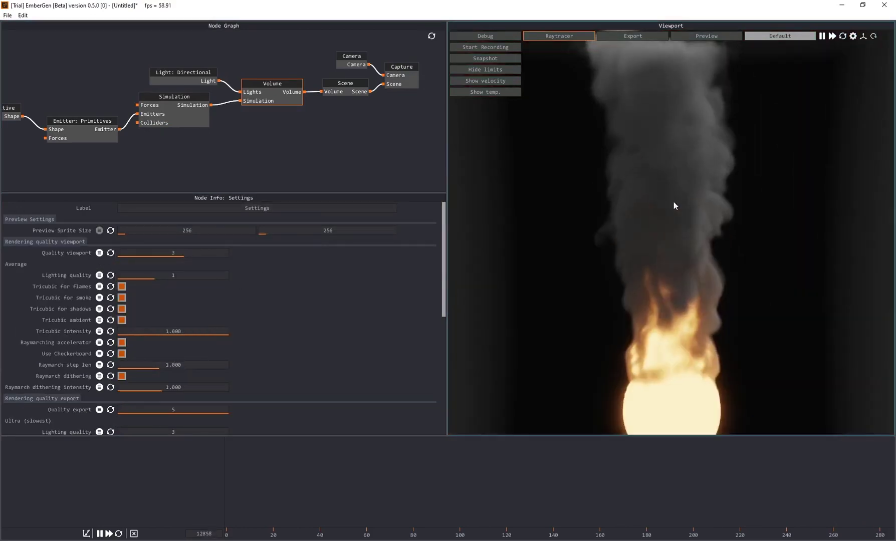
pyautogui.scroll(-8, 671, 212)
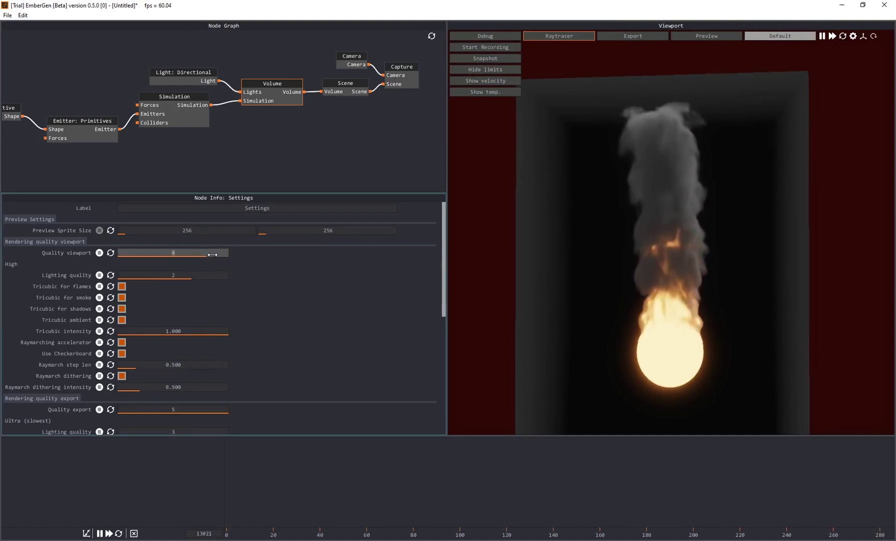
pyautogui.moveTo(654, 278); pyautogui.dragTo(640, 260)
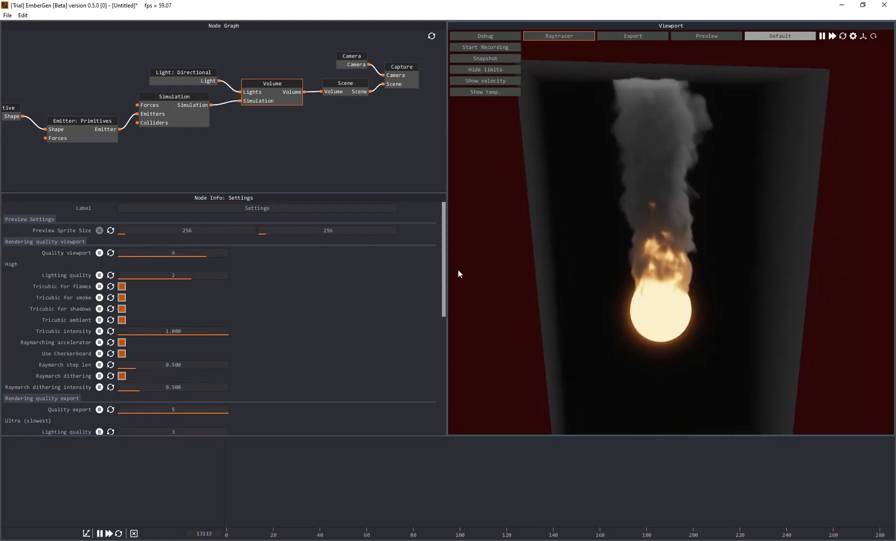
# Try to set the export rendering quality to 6
pyautogui.scroll(-2, 301, 350)
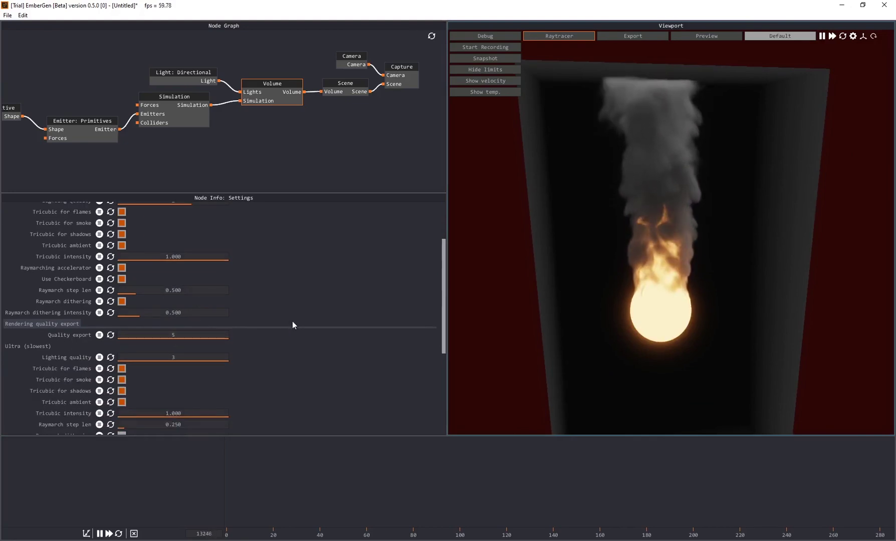
pyautogui.moveTo(605, 203)
pyautogui.mouseDown()
pyautogui.moveTo(616, 212)
pyautogui.moveTo(588, 208)
pyautogui.mouseUp()
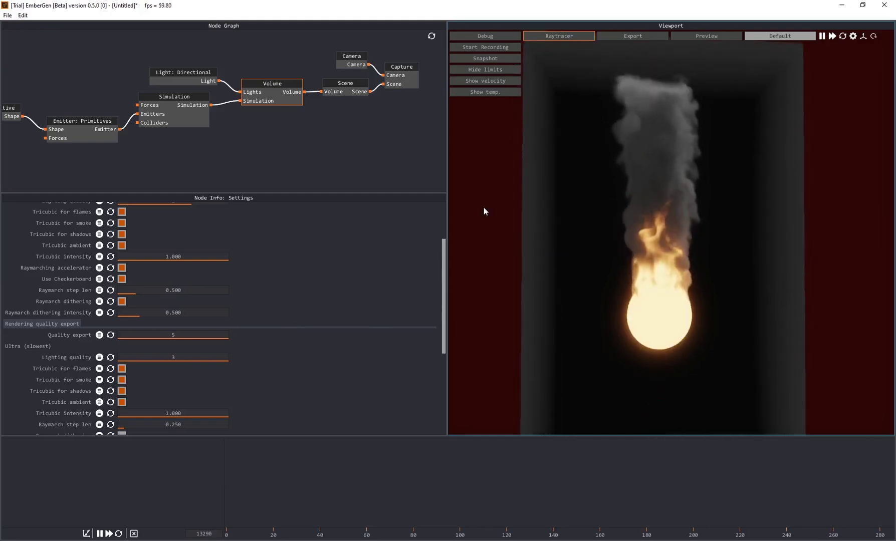
pyautogui.doubleClick(180, 335)
pyautogui.write('6')
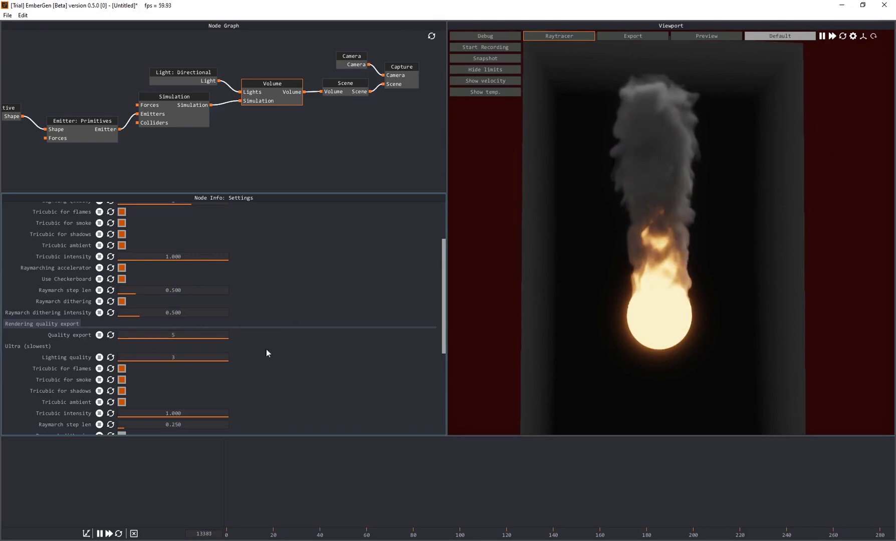
# Preview the Render combined, Render scattering, Alpha, Depth, Motion vector and Temperature passes, ending on Render combined, and return to the raytracer view
pyautogui.moveTo(723, 390); pyautogui.dragTo(682, 203)
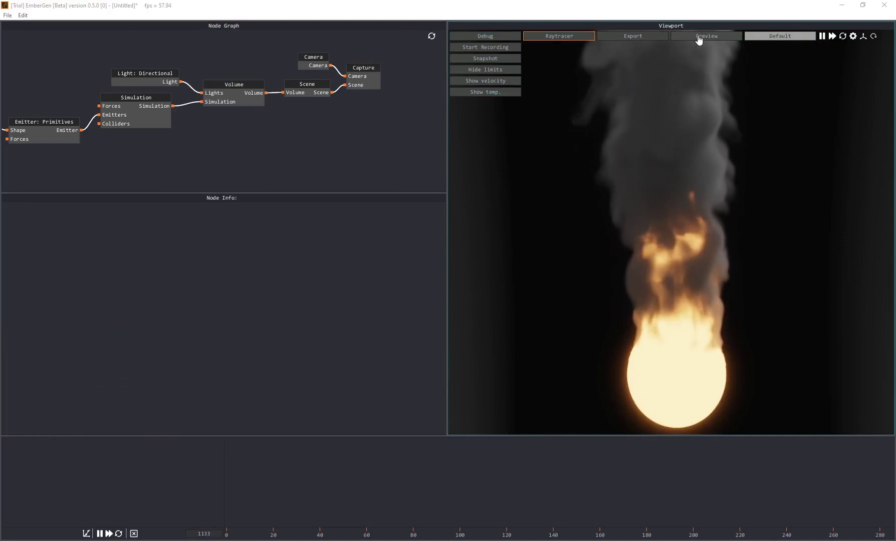
pyautogui.click(703, 36)
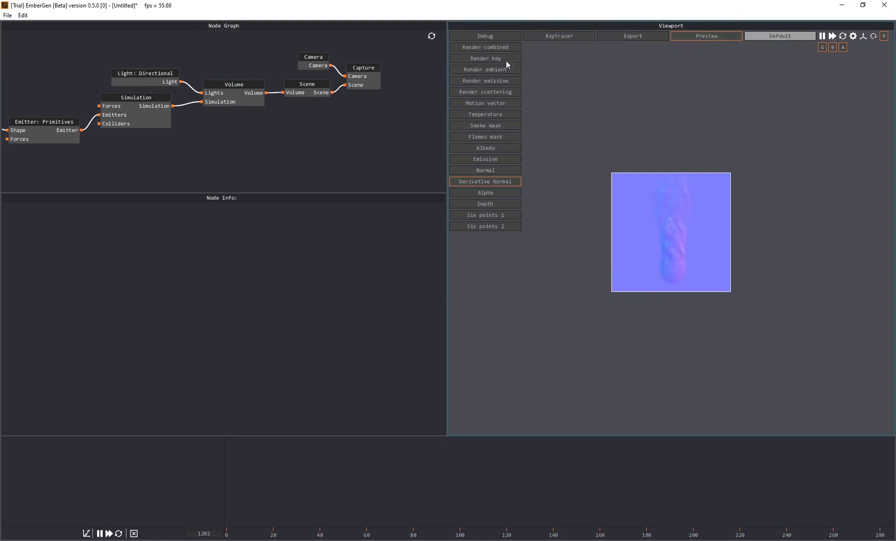
pyautogui.click(486, 48)
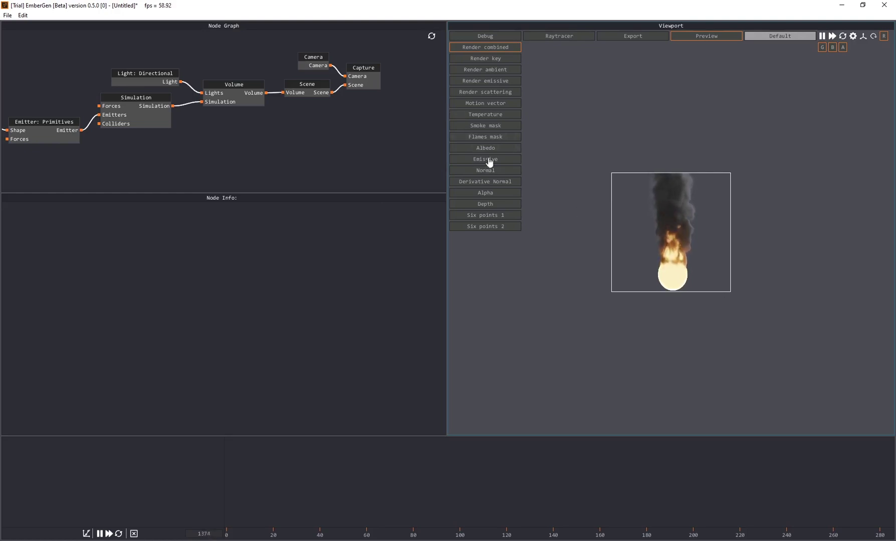
pyautogui.click(479, 93)
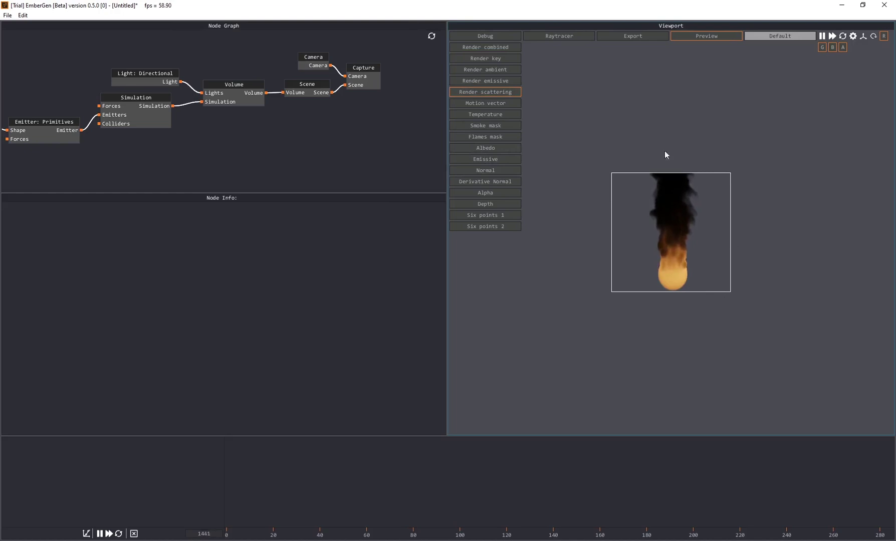
pyautogui.click(485, 193)
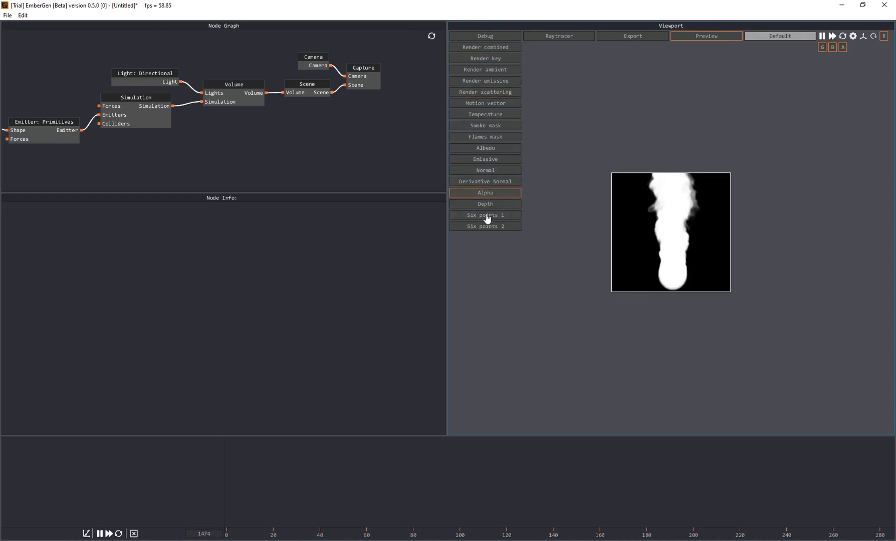
pyautogui.click(483, 205)
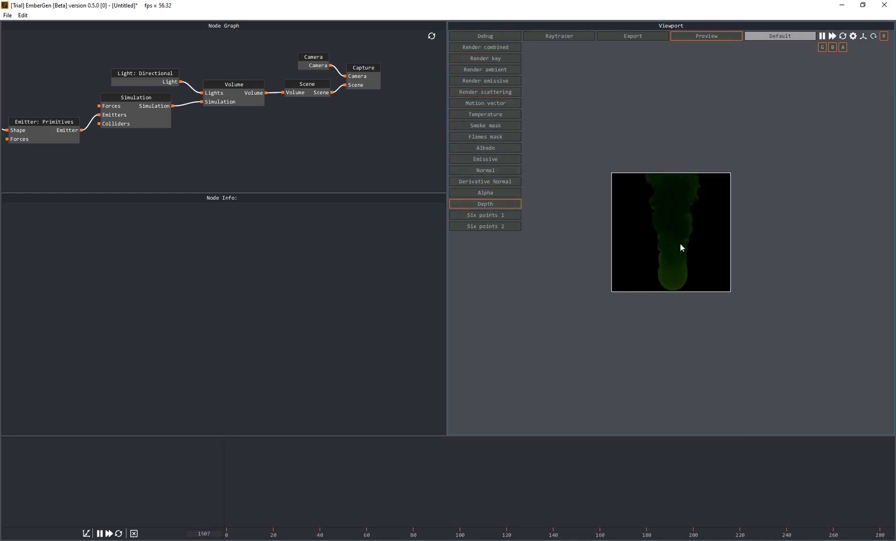
pyautogui.click(484, 104)
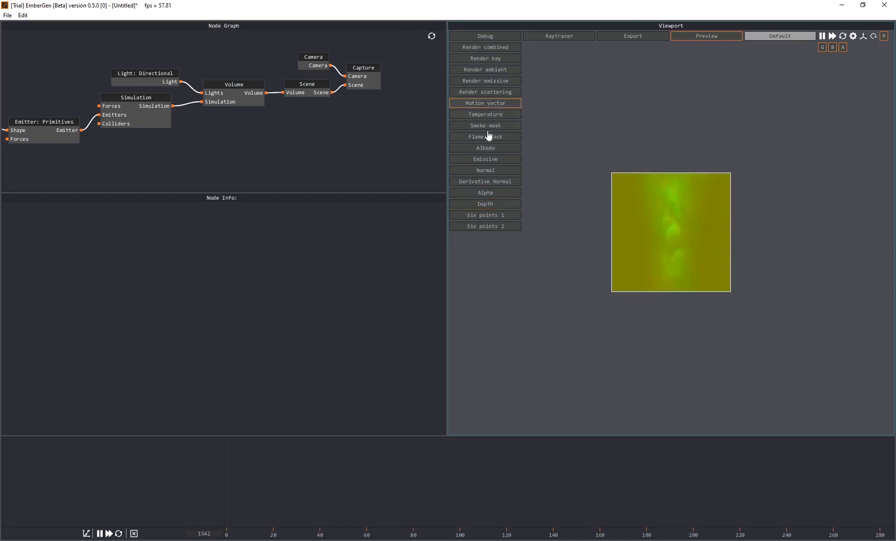
pyautogui.click(484, 116)
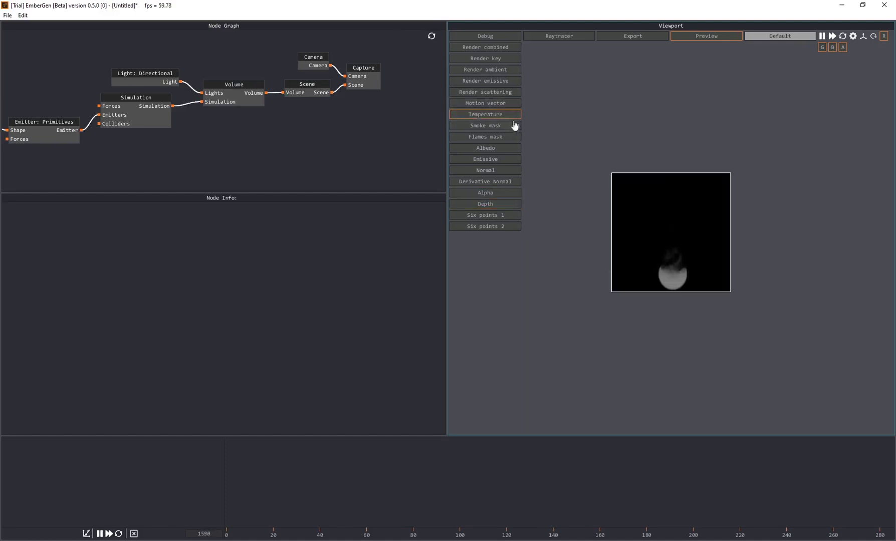
pyautogui.click(477, 48)
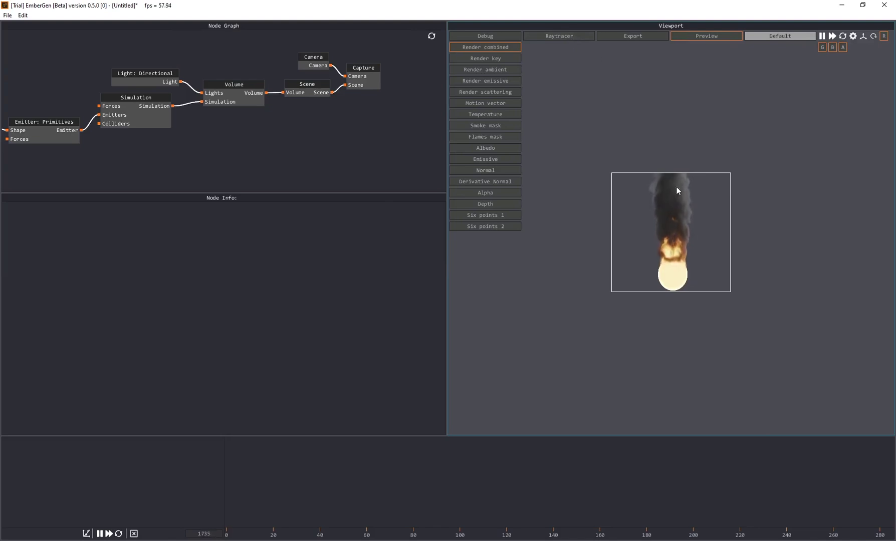
pyautogui.click(556, 39)
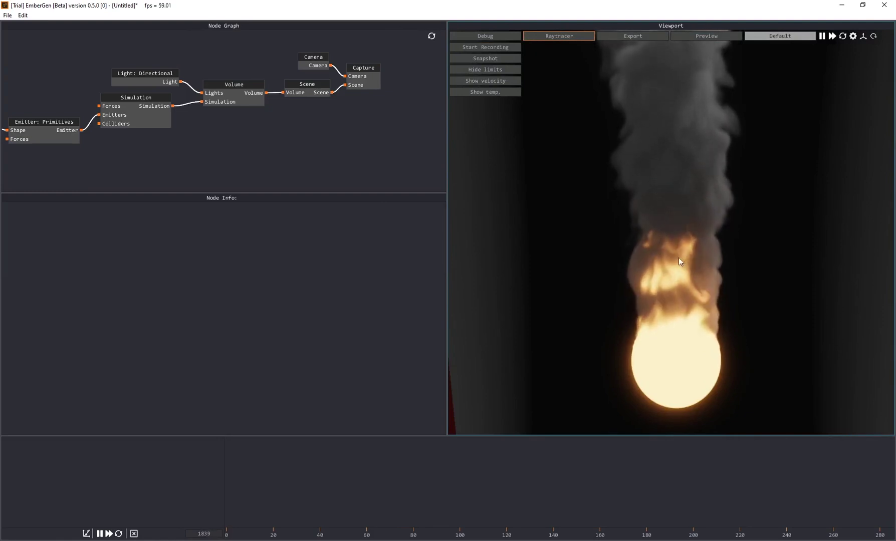
pyautogui.moveTo(610, 204); pyautogui.dragTo(688, 202)
pyautogui.scroll(-2, 638, 215)
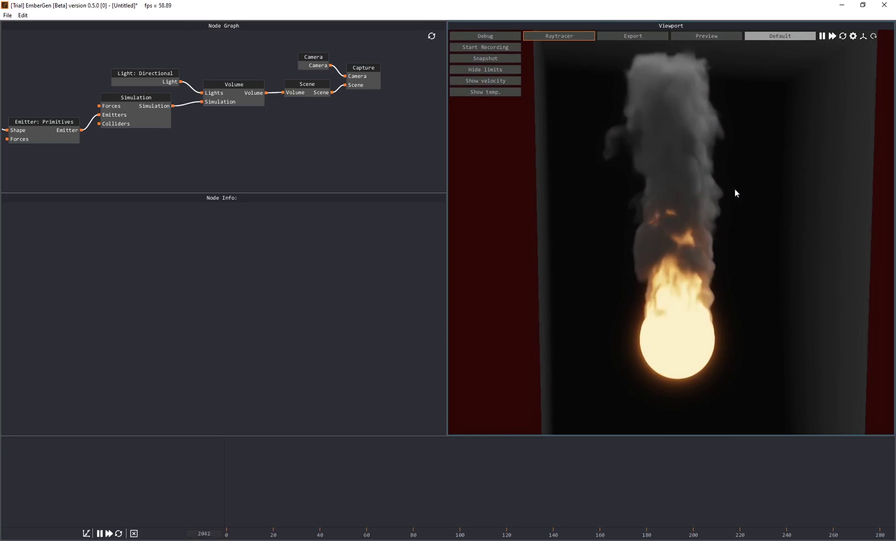
pyautogui.moveTo(659, 261); pyautogui.dragTo(539, 233)
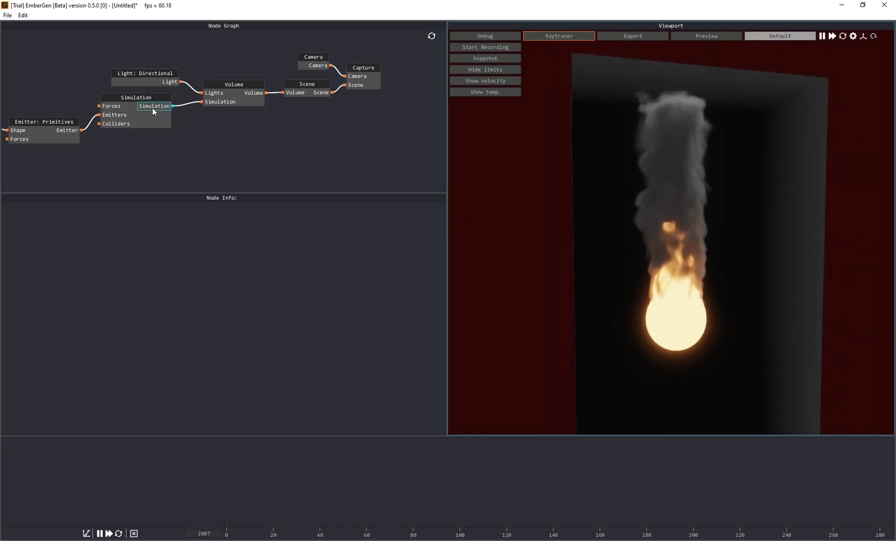
pyautogui.click(124, 102)
pyautogui.scroll(-3, 245, 131)
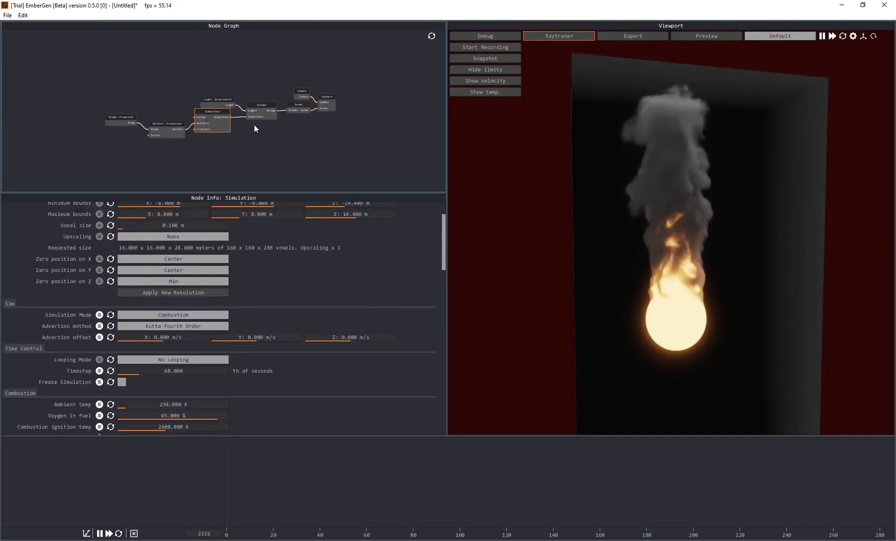
pyautogui.moveTo(690, 232); pyautogui.dragTo(690, 185)
pyautogui.scroll(3, 324, 123)
pyautogui.scroll(-1, 333, 124)
# Add an Export Image node to the graph and place it beside the Capture node
pyautogui.click(330, 124)
pyautogui.rightClick(329, 117)
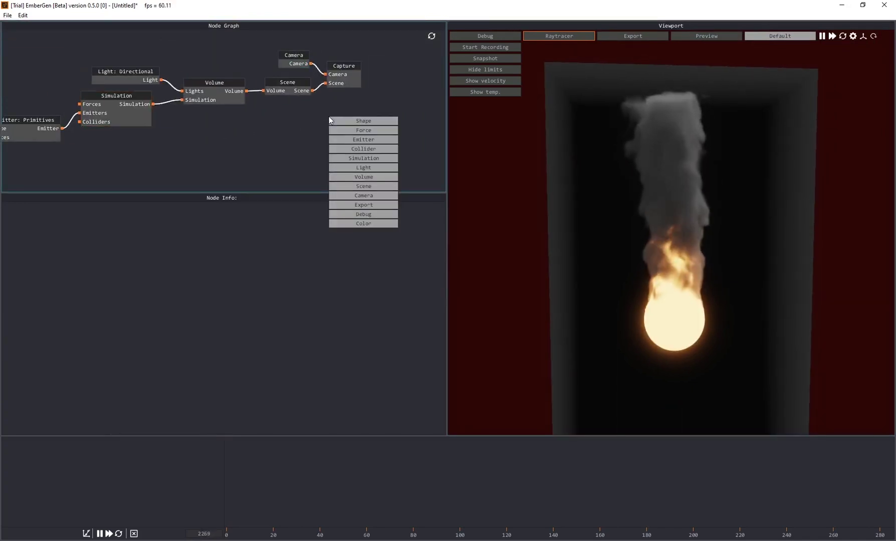
pyautogui.moveTo(362, 208)
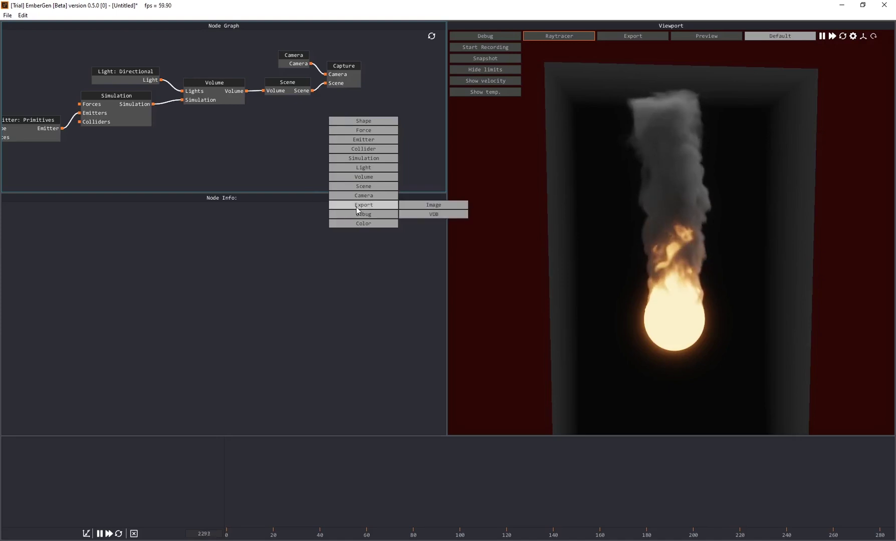
pyautogui.click(434, 204)
pyautogui.moveTo(345, 111); pyautogui.dragTo(412, 100)
# Add a capture type to the Capture node and set it to Render Combined
pyautogui.click(347, 69)
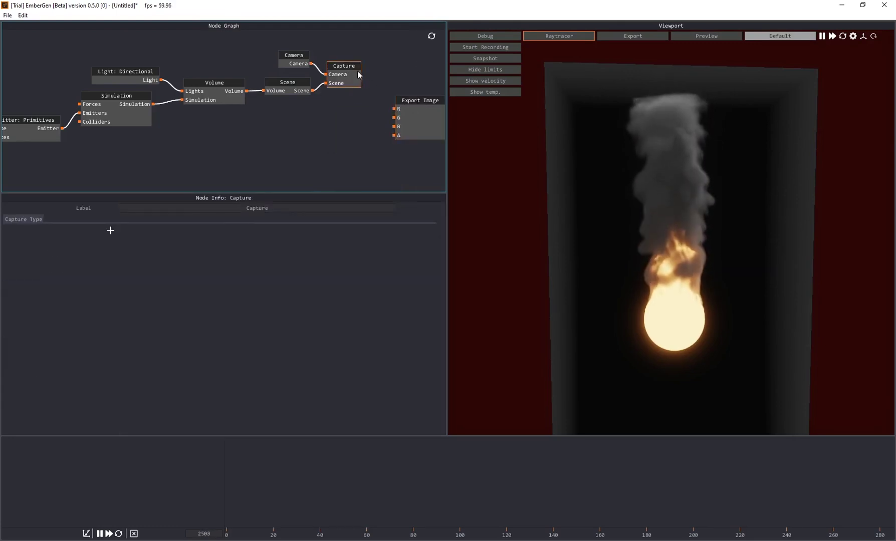
pyautogui.moveTo(347, 68); pyautogui.dragTo(335, 76, button='middle')
pyautogui.scroll(2, 296, 79)
pyautogui.click(392, 127)
pyautogui.moveTo(392, 127); pyautogui.dragTo(391, 124)
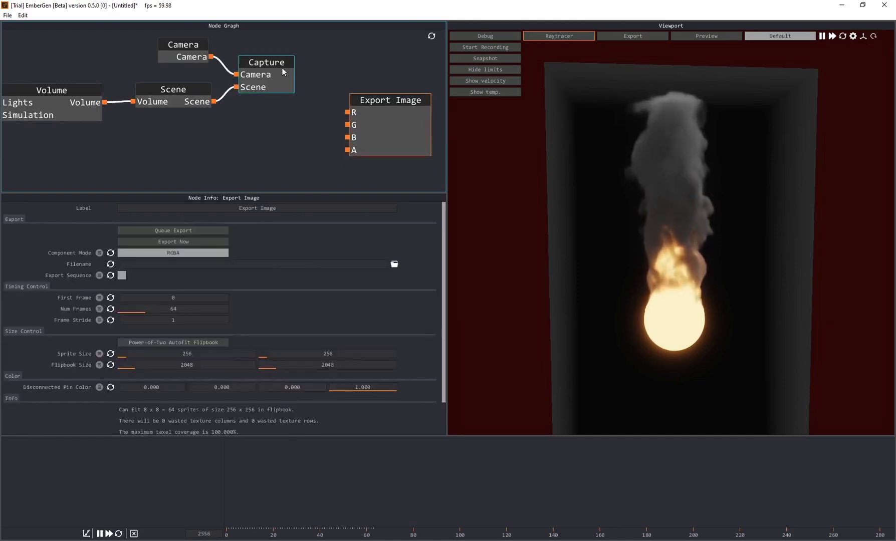
pyautogui.click(282, 69)
pyautogui.click(110, 231)
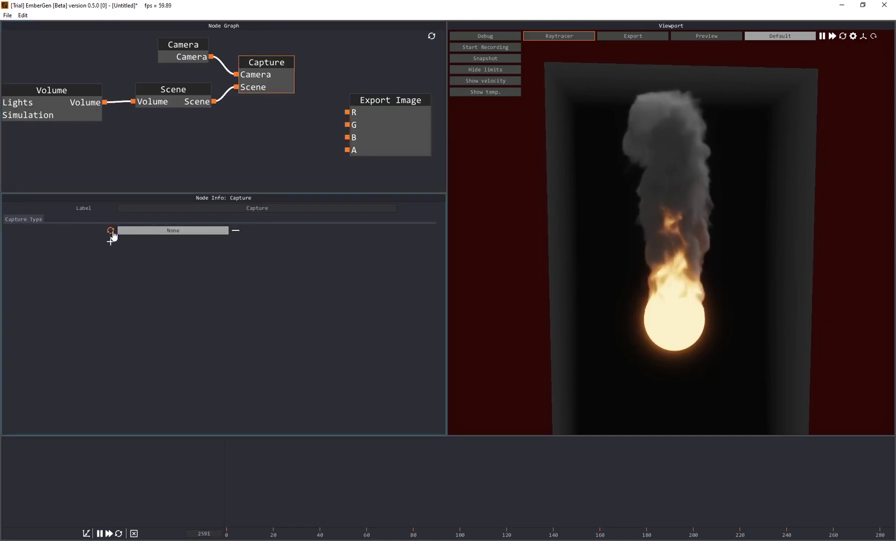
pyautogui.click(166, 231)
pyautogui.click(168, 248)
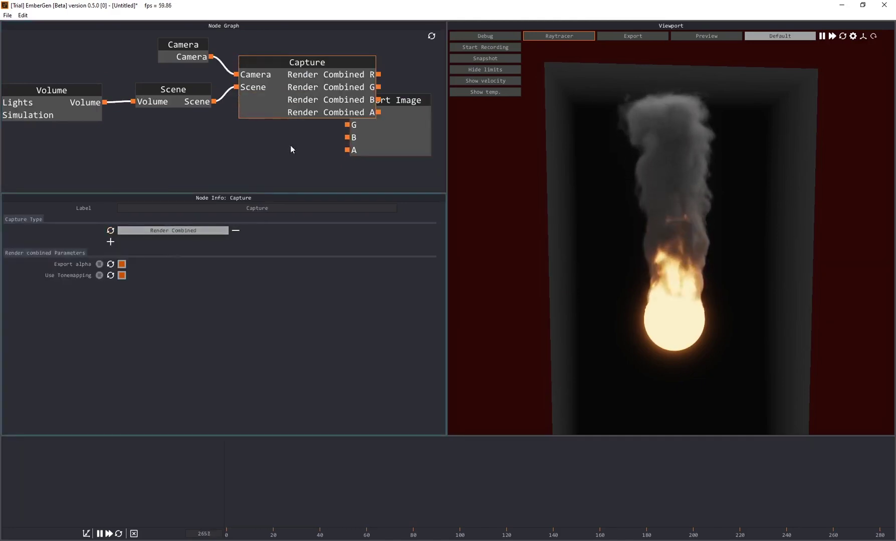
# Move the Export Image node clear of Capture and connect Render Combined R, G, B and A to its matching inputs
pyautogui.moveTo(400, 106); pyautogui.dragTo(444, 111)
pyautogui.moveTo(389, 83); pyautogui.dragTo(284, 66, button='middle')
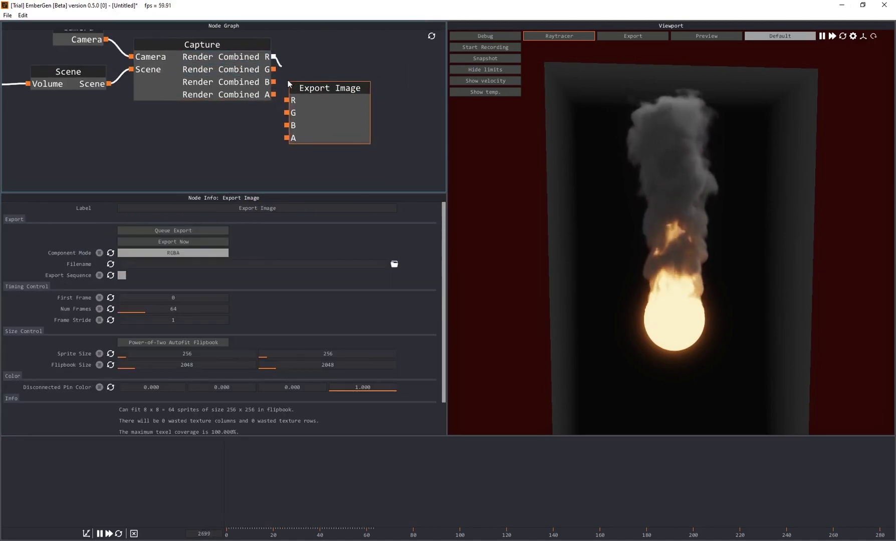
pyautogui.moveTo(287, 115); pyautogui.dragTo(350, 102)
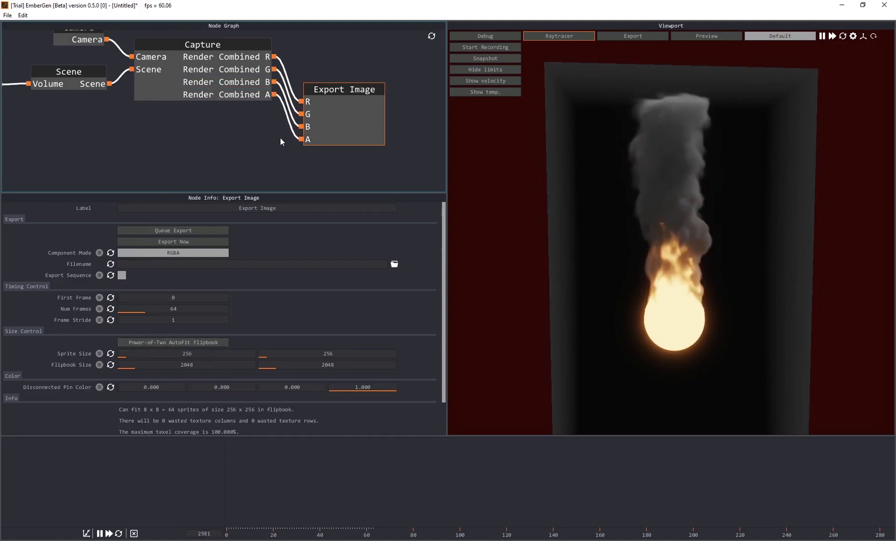
# Delete the Export Image node and remove the Render Combined capture type from the Capture node
pyautogui.scroll(-4, 301, 139)
pyautogui.moveTo(227, 129); pyautogui.dragTo(307, 111, button='middle')
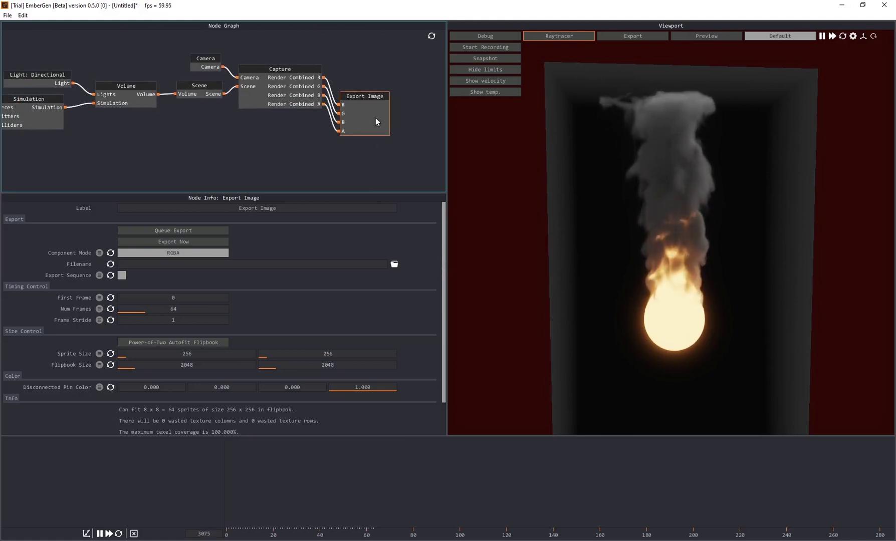
pyautogui.press('Delete')
pyautogui.click(254, 81)
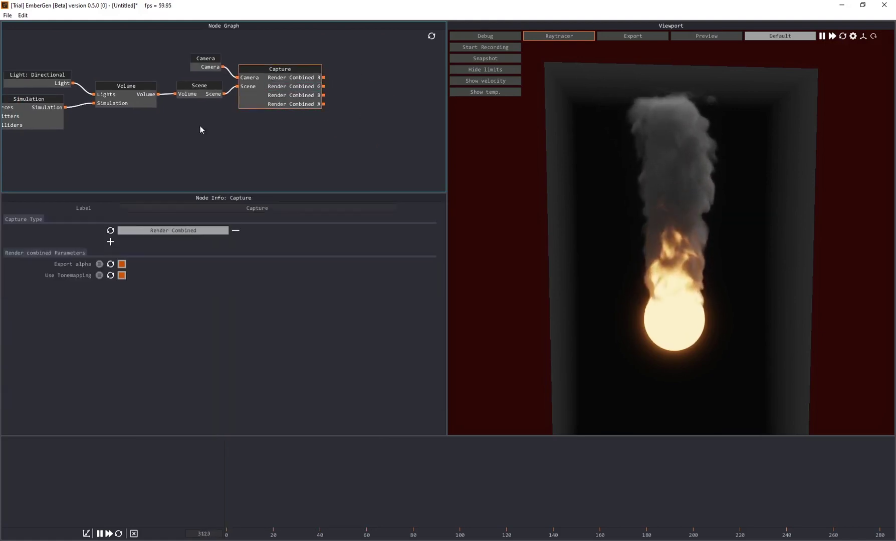
pyautogui.click(236, 230)
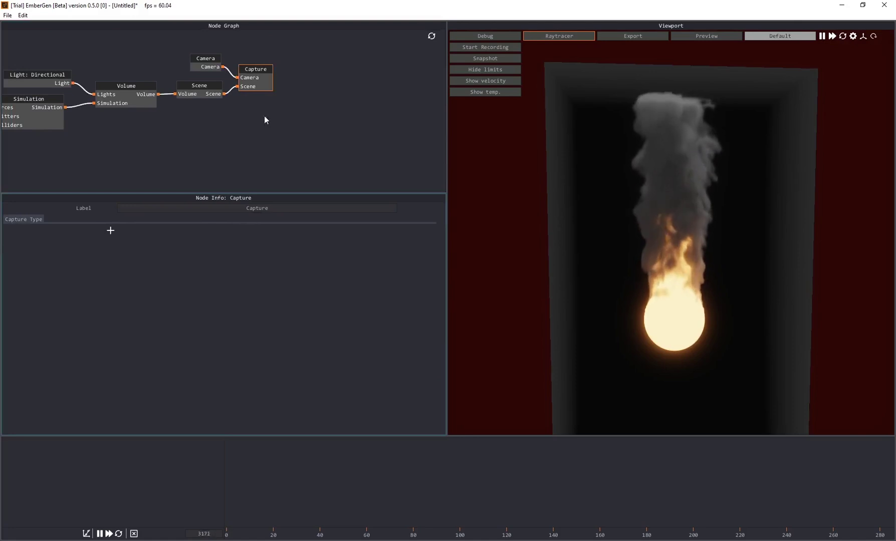
# Add an Export VDB node below the graph chain and connect the Simulation node's output to its Simulation input
pyautogui.moveTo(264, 118); pyautogui.dragTo(306, 124, button='middle')
pyautogui.click(296, 118)
pyautogui.rightClick(277, 123)
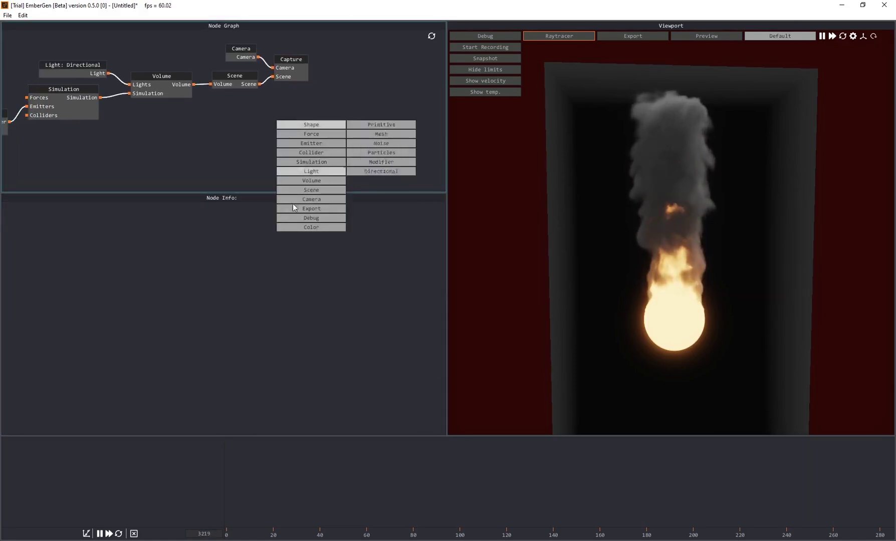
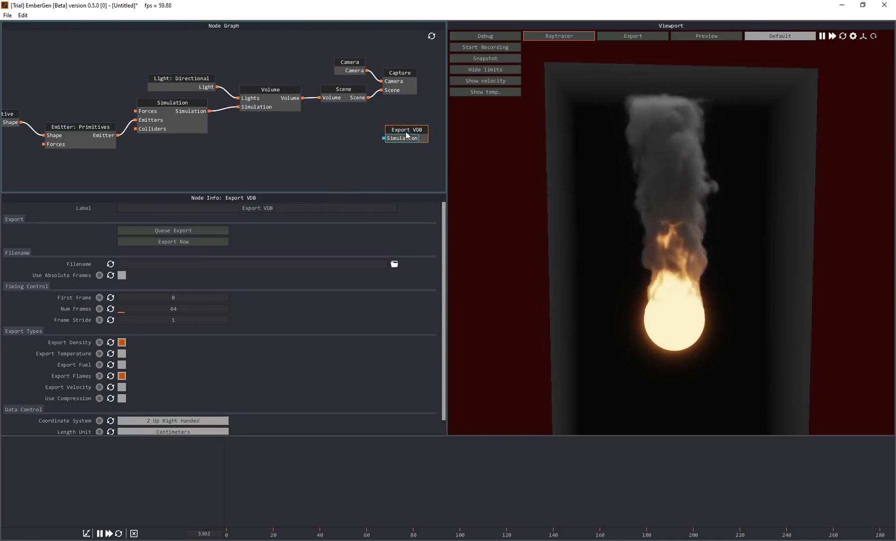
pyautogui.moveTo(209, 110); pyautogui.dragTo(280, 157)
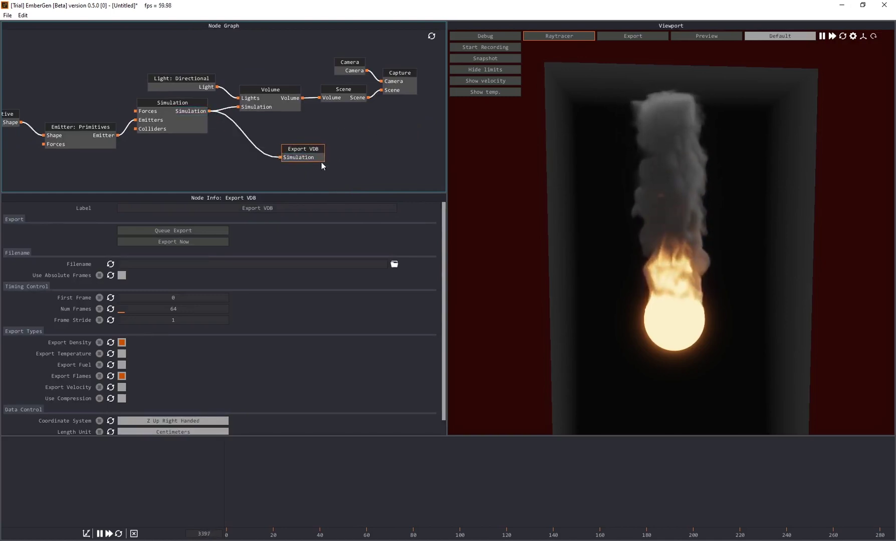
# Set the VDB export filename to vdbtut in the VDB TUT folder on the Desktop
pyautogui.click(394, 265)
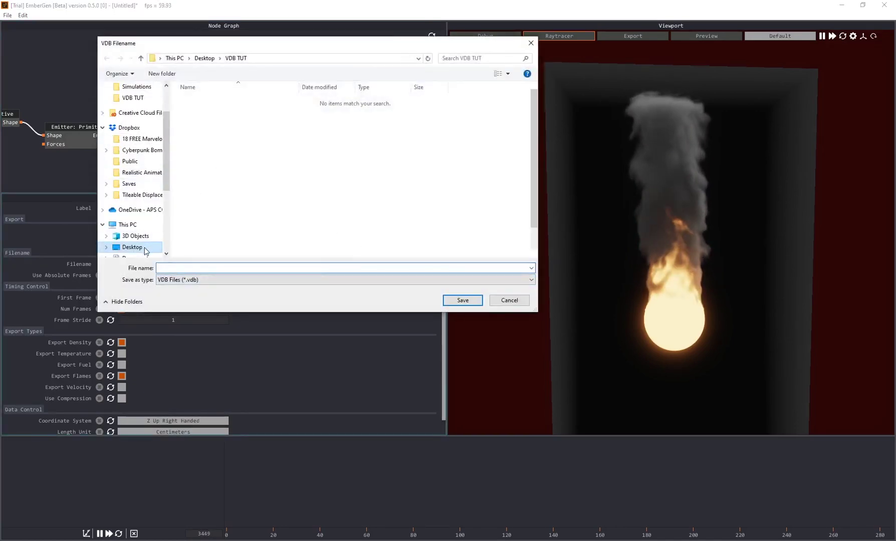
pyautogui.click(146, 251)
pyautogui.scroll(-1, 200, 223)
pyautogui.doubleClick(200, 222)
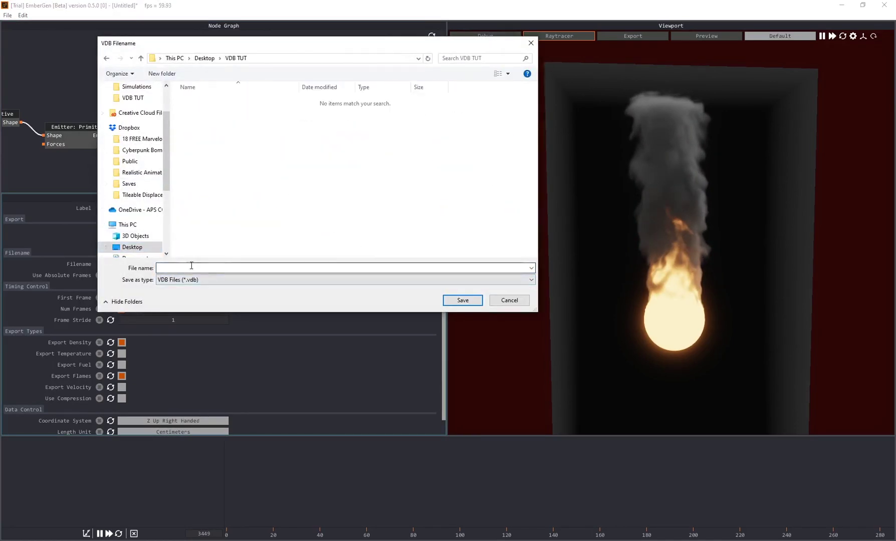
pyautogui.write('vdbtut')
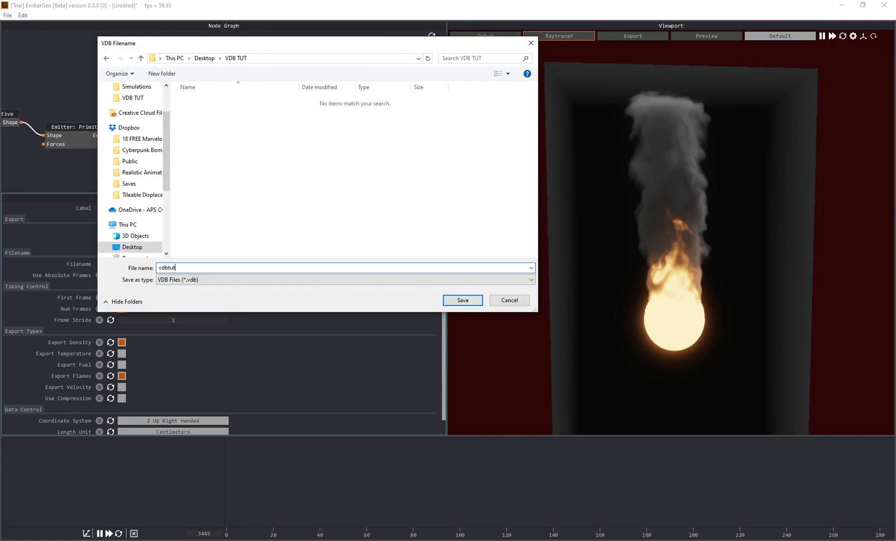
pyautogui.click(454, 303)
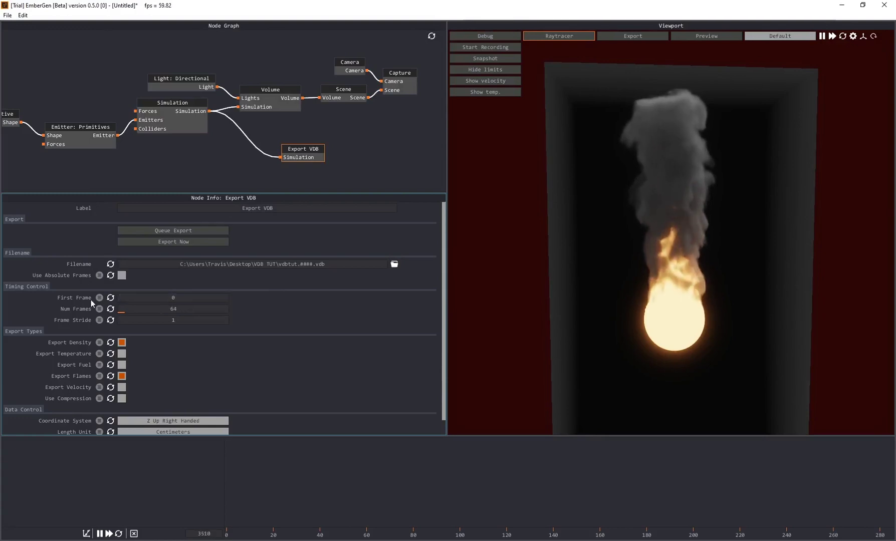
# Set the VDB export's Num Frames to 100 and enable Export Temperature
pyautogui.doubleClick(178, 309)
pyautogui.write('100')
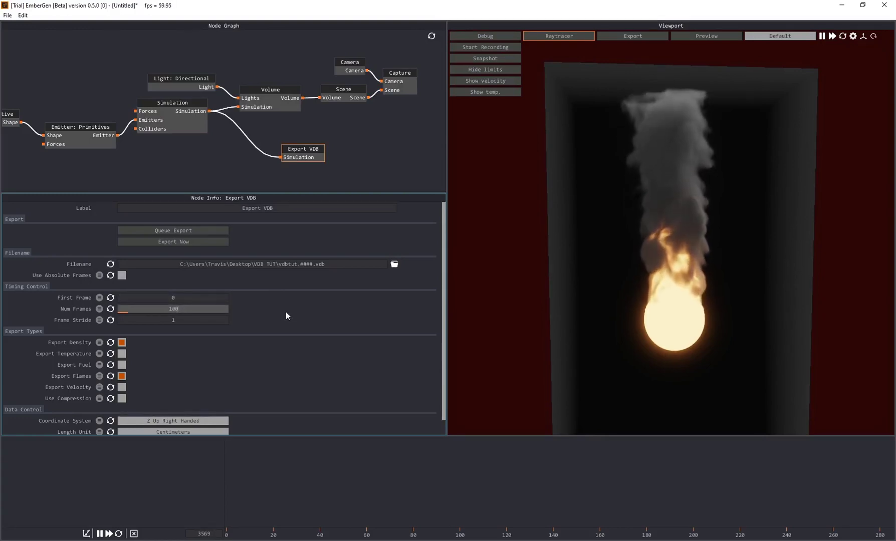
pyautogui.press('Return')
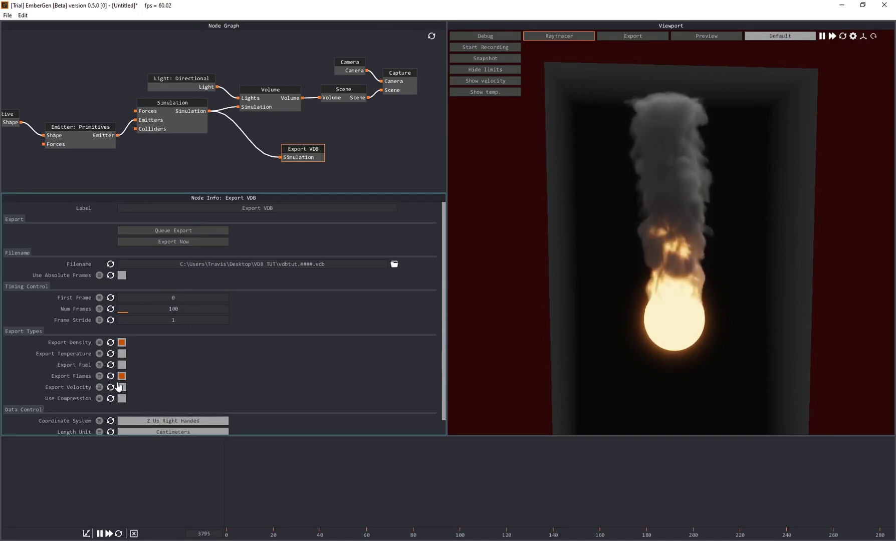
pyautogui.scroll(-1, 115, 359)
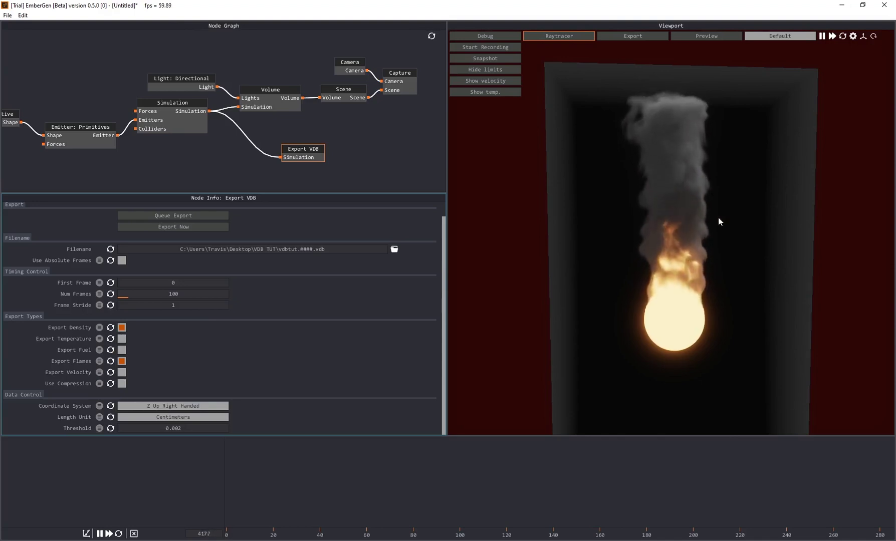
pyautogui.click(121, 339)
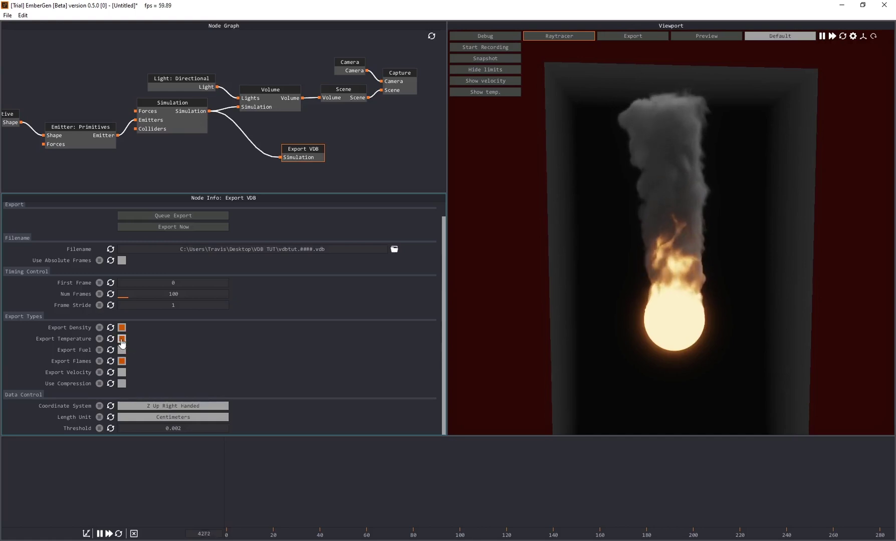
pyautogui.scroll(1, 281, 291)
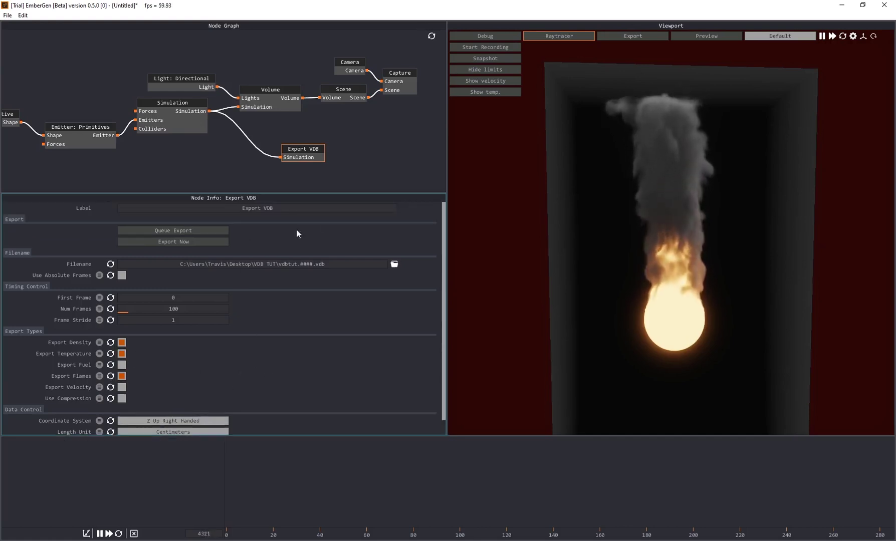
# Start the VDB export immediately and check the generated files in File Explorer's VDB TUT folder
pyautogui.click(174, 243)
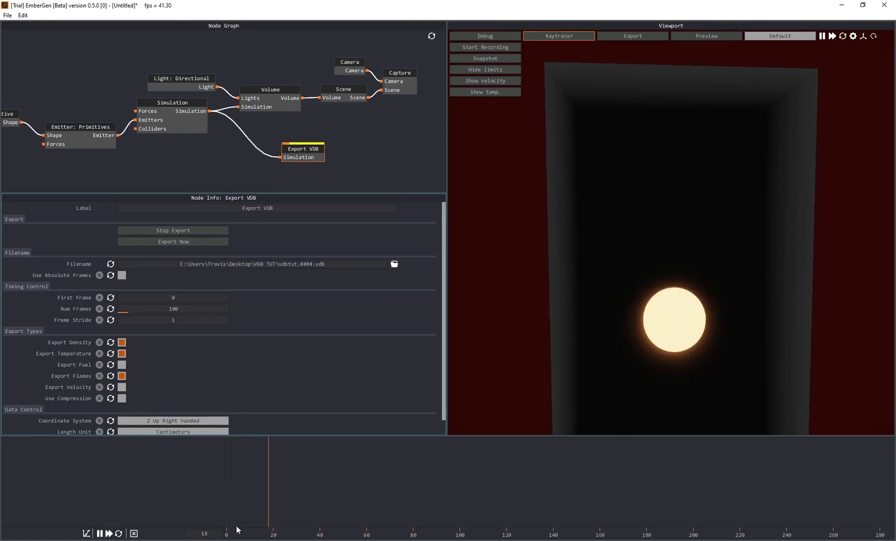
pyautogui.hotkey('alt', 'Tab')
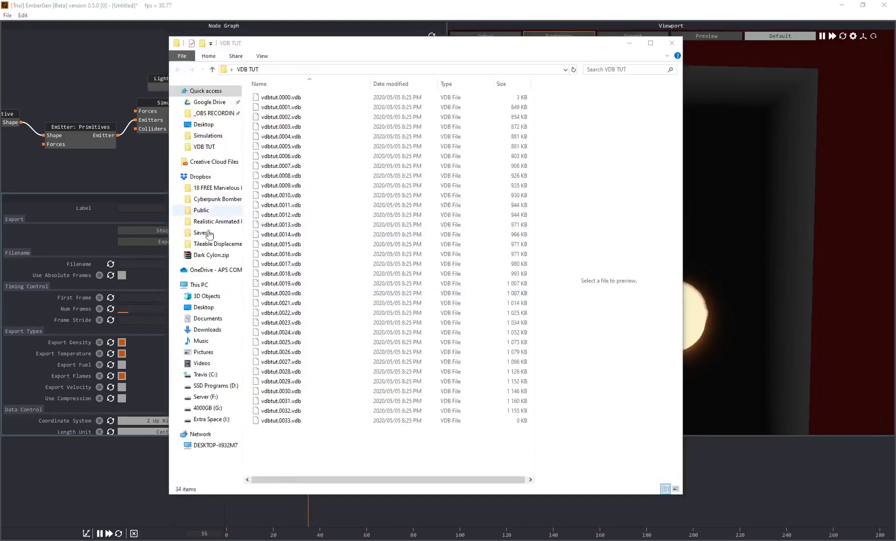
pyautogui.moveTo(284, 45); pyautogui.dragTo(267, 42)
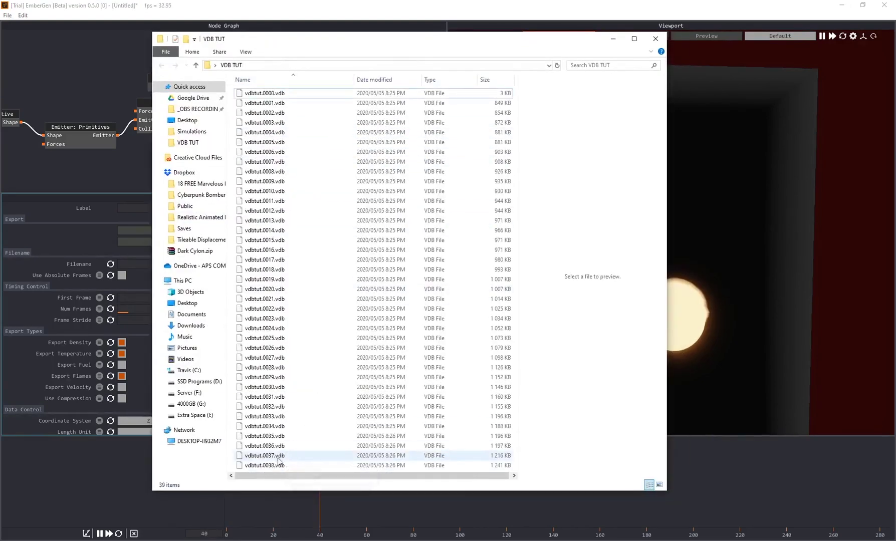
pyautogui.scroll(-2, 274, 466)
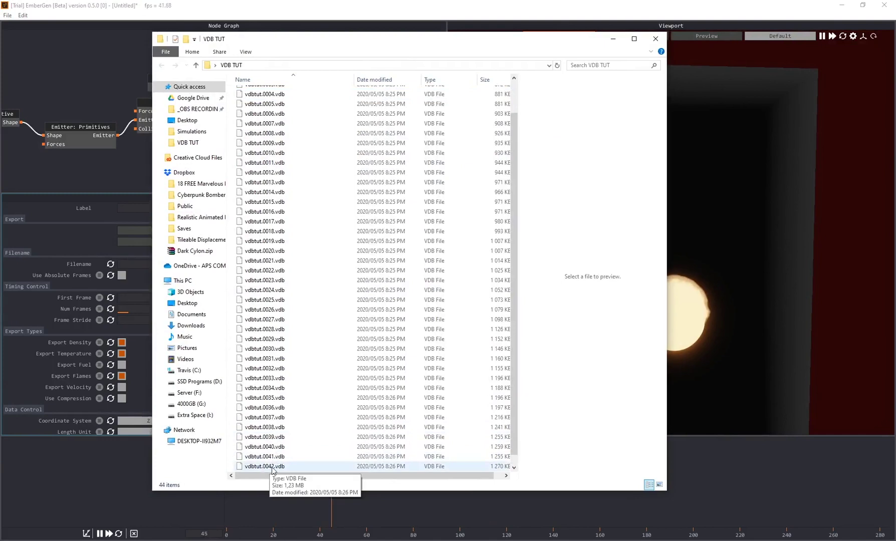
pyautogui.scroll(-3, 274, 466)
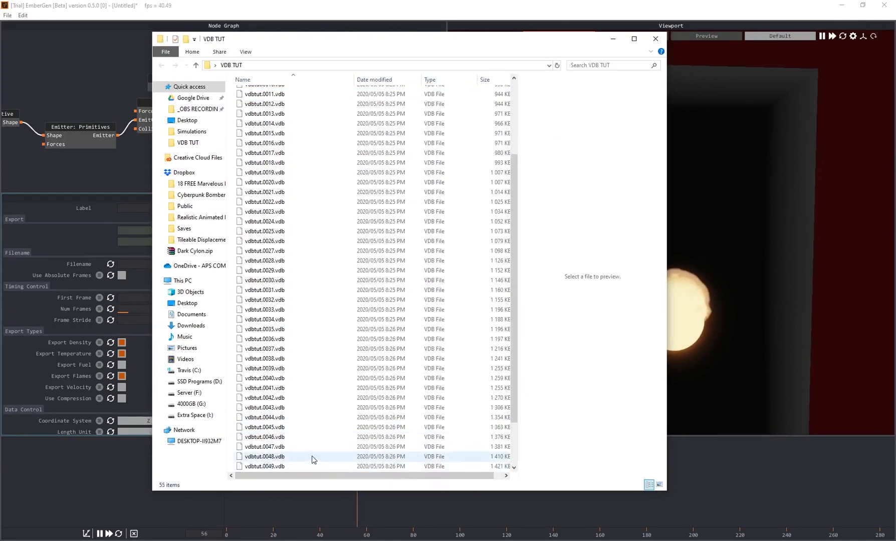
pyautogui.scroll(4, 312, 458)
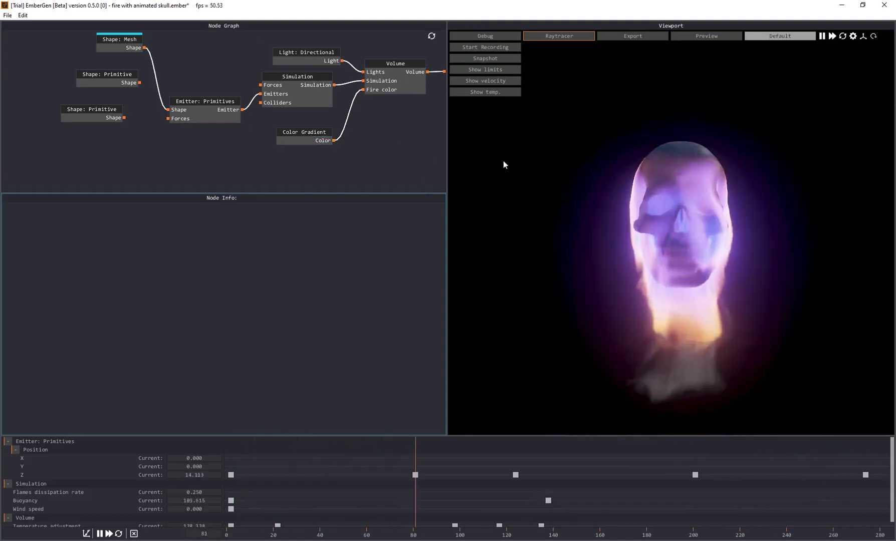
# Replay the animated skull fire from the start, pausing at several points, and review its full node graph
pyautogui.press('space')
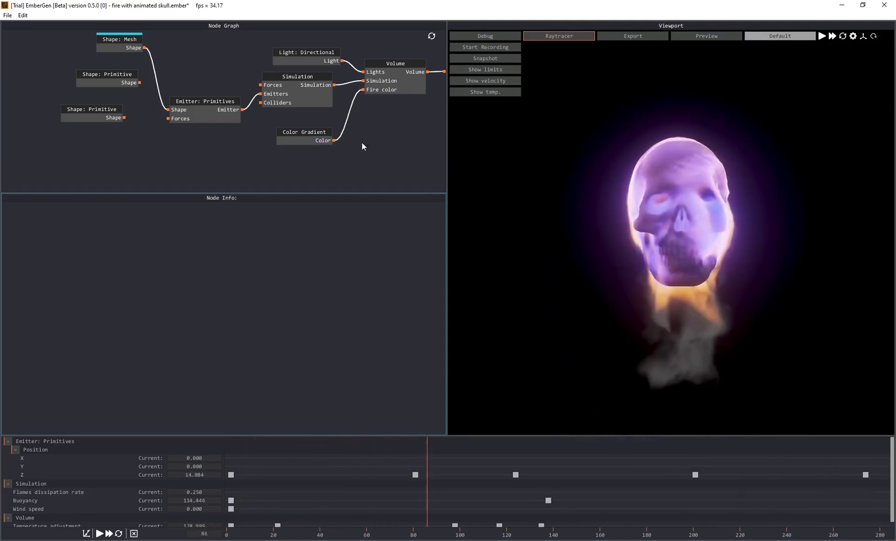
pyautogui.press('r')
pyautogui.press('space')
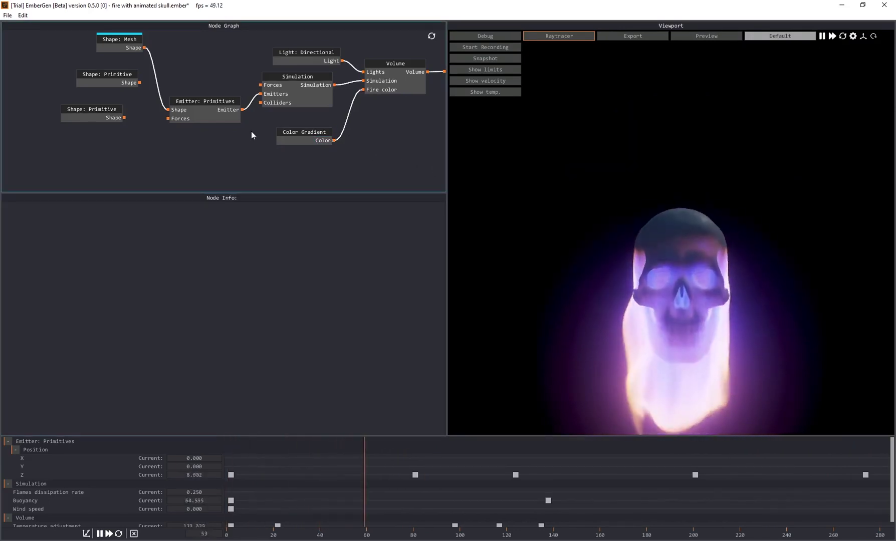
pyautogui.moveTo(212, 151); pyautogui.dragTo(202, 161, button='middle')
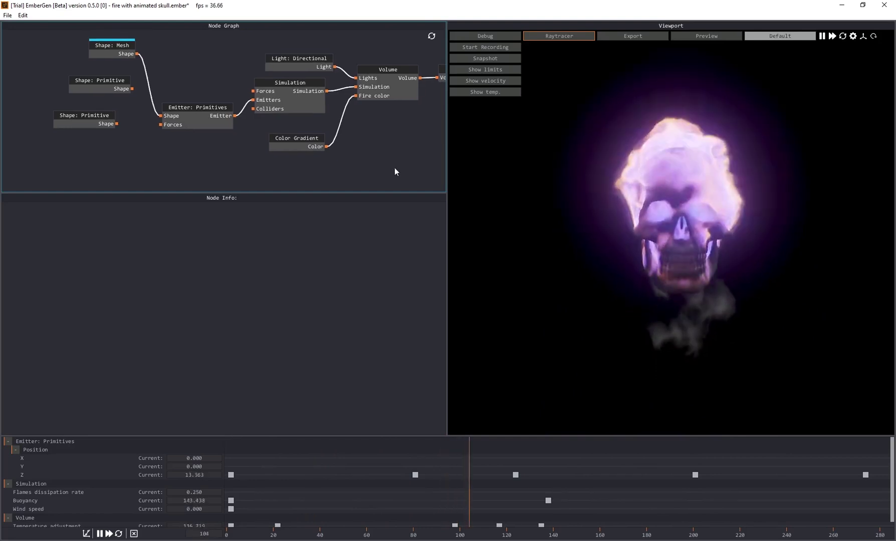
pyautogui.press('space')
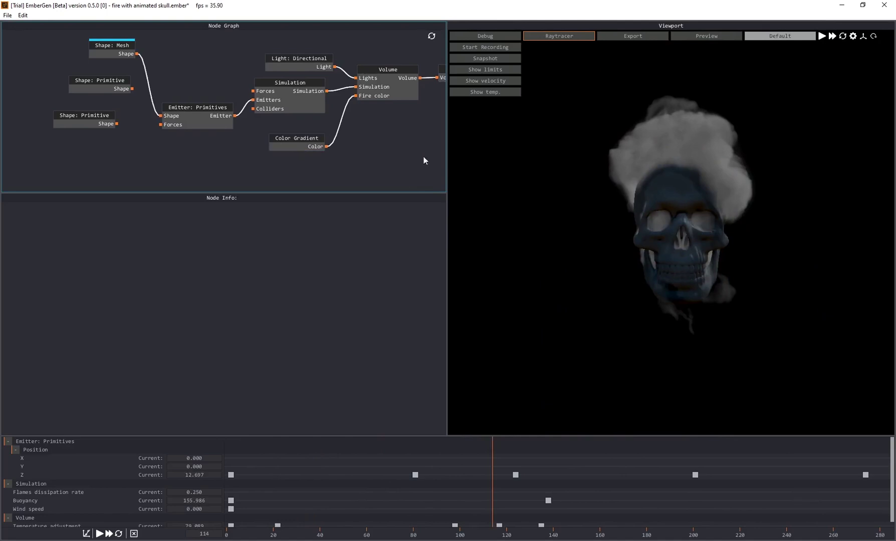
pyautogui.press('space')
pyautogui.press('space')
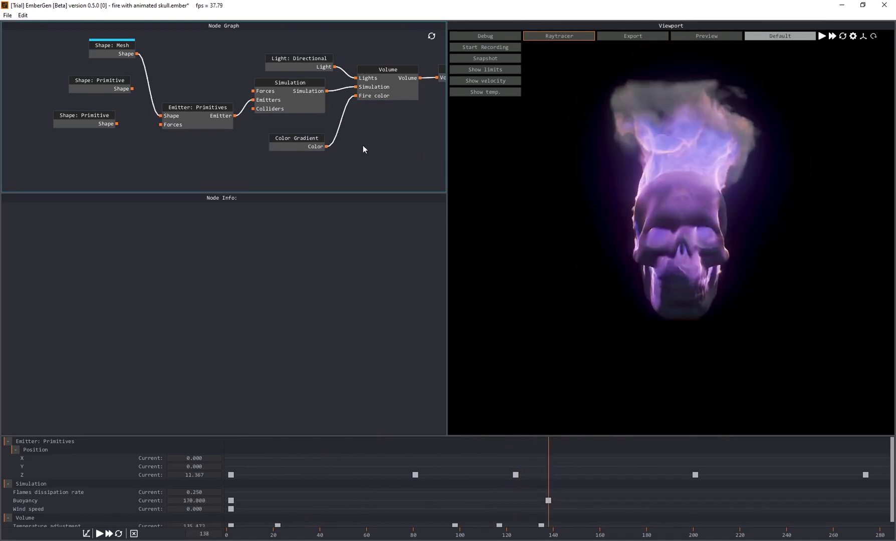
pyautogui.scroll(-5, 346, 151)
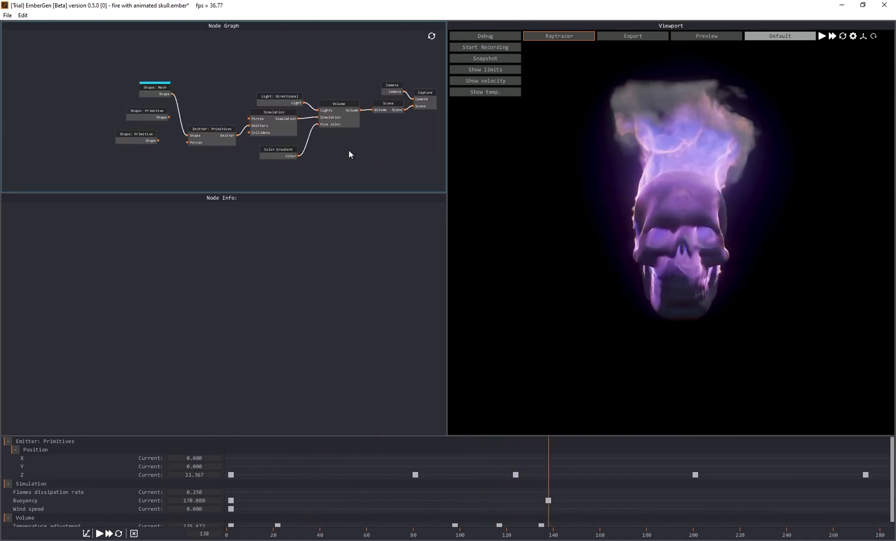
pyautogui.moveTo(349, 154); pyautogui.dragTo(304, 140, button='middle')
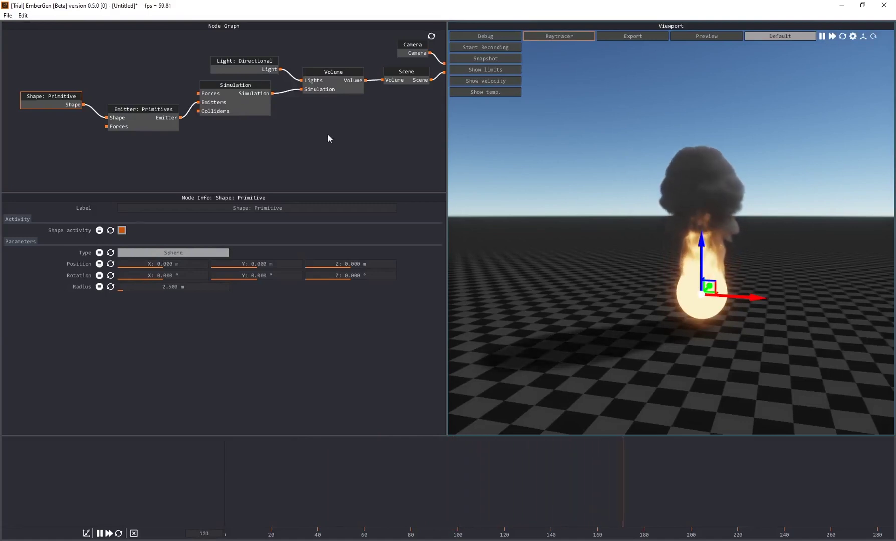
# Open the 010-Tornado.ember preset from the EmberGenBeta presets folder without saving the current work
pyautogui.scroll(-3, 290, 150)
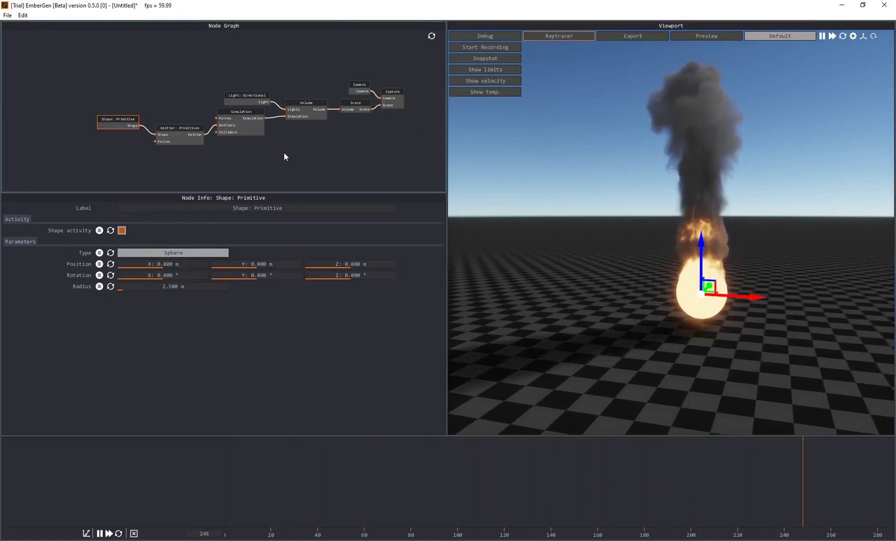
pyautogui.click(8, 15)
pyautogui.click(30, 37)
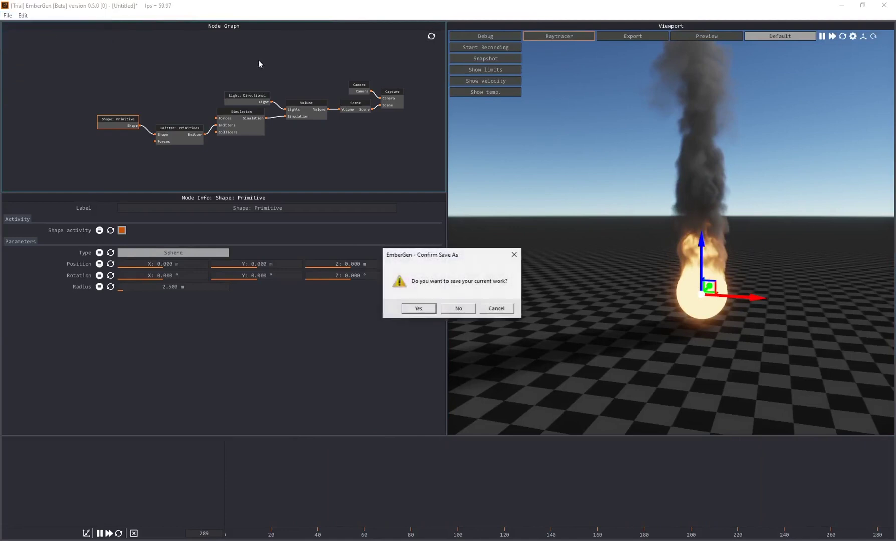
pyautogui.click(459, 309)
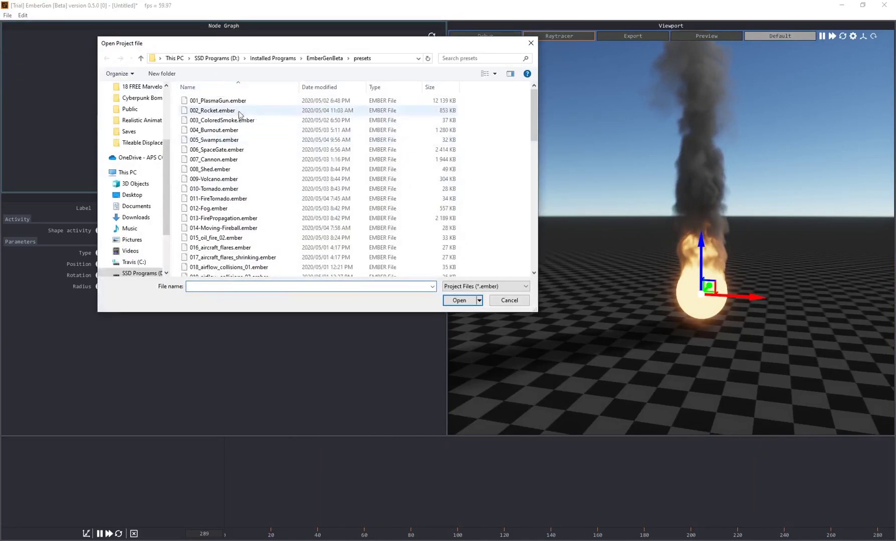
pyautogui.click(324, 58)
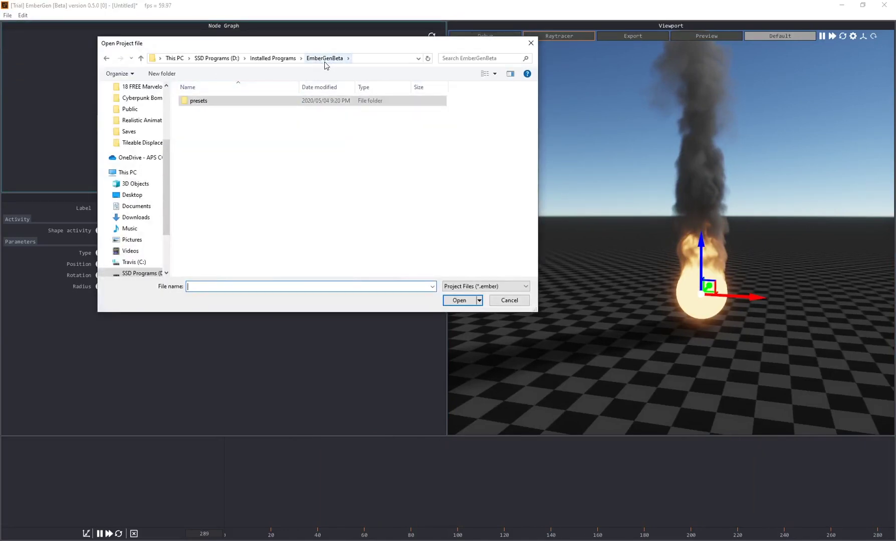
pyautogui.doubleClick(198, 102)
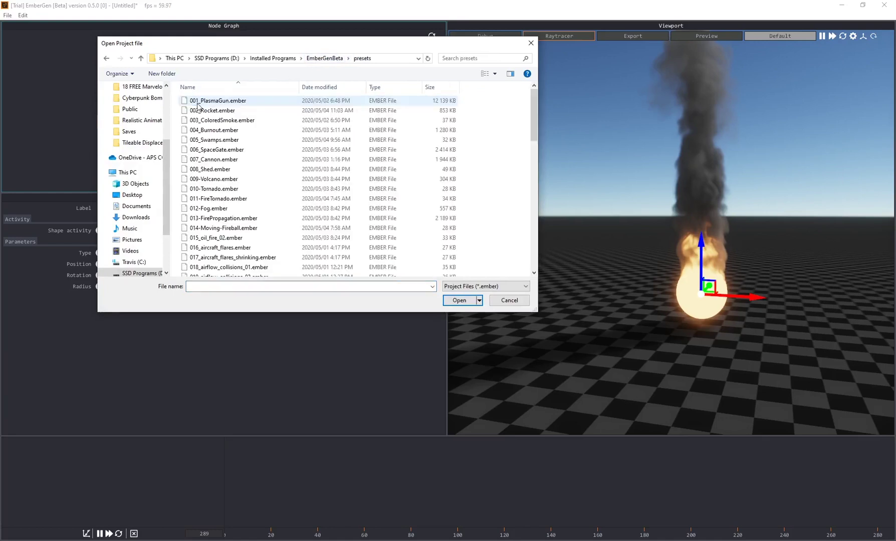
pyautogui.click(218, 189)
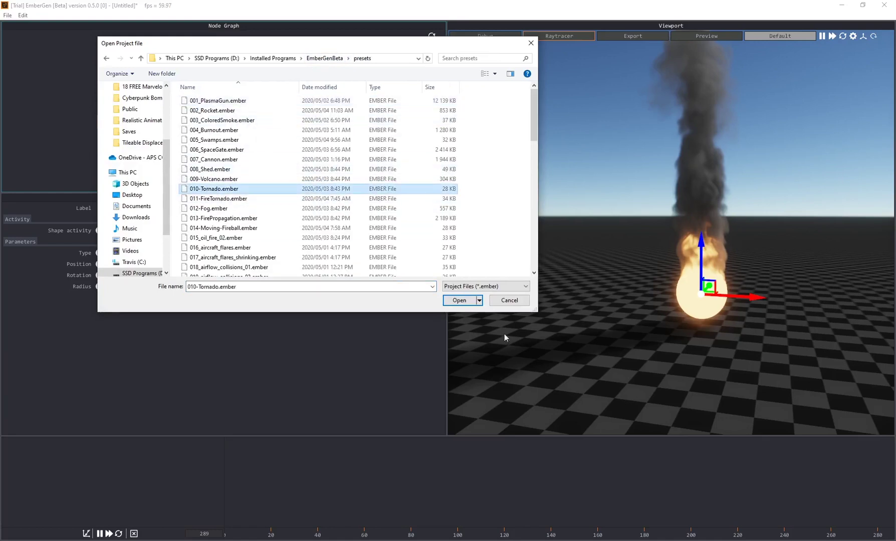
pyautogui.click(449, 301)
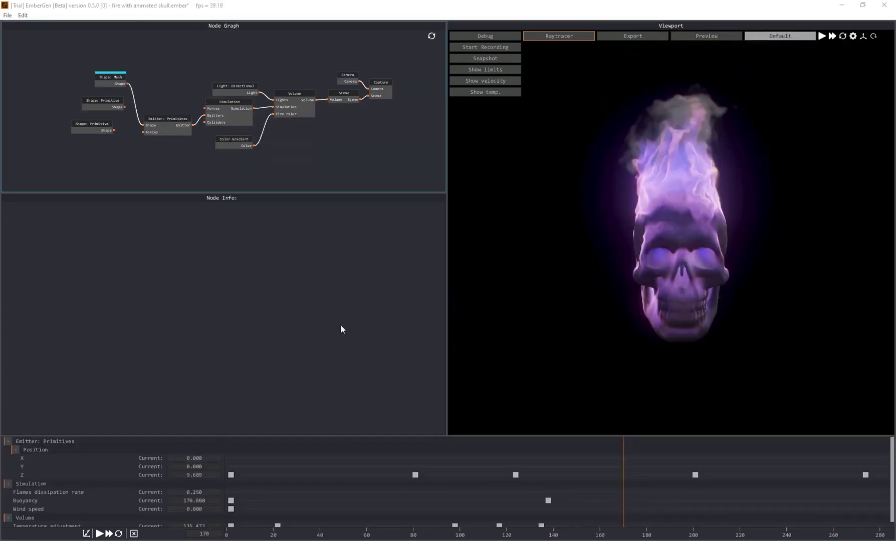
# Play the paused skull fire simulation again
pyautogui.click(341, 329)
pyautogui.press('space')
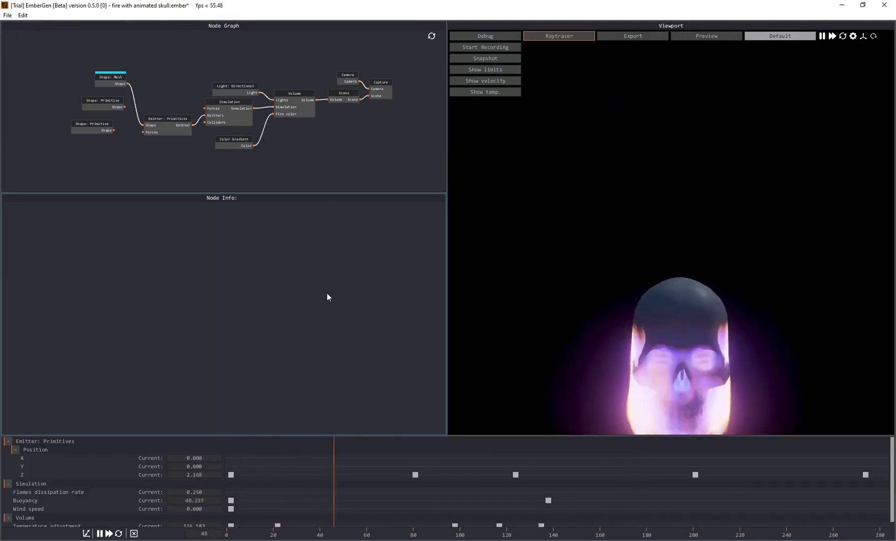